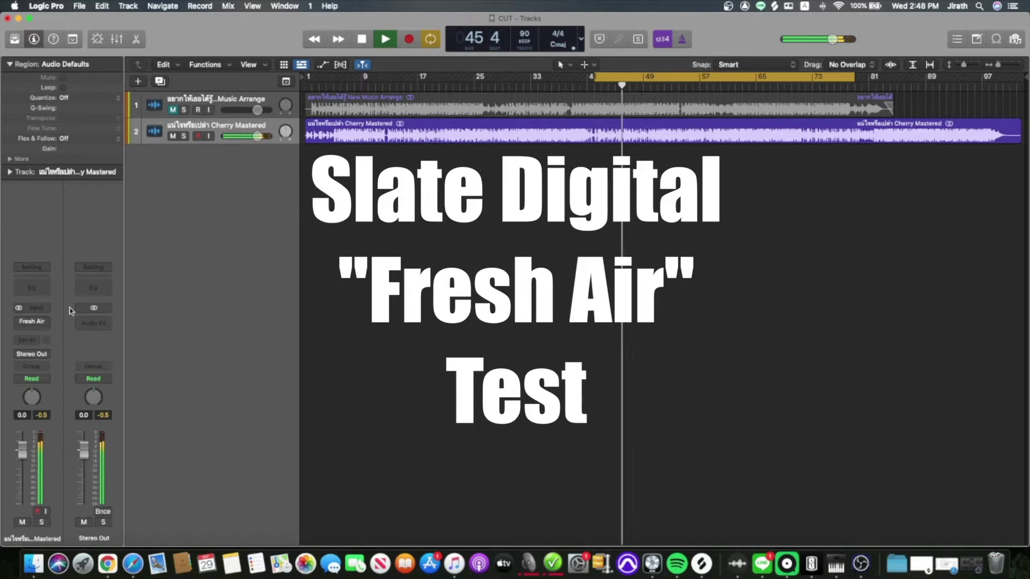
Step: Open the Fresh Air plug-in on the Cherry Mastered track and audition Mid Air at 17% against bypassed processing
left_click(26, 325)
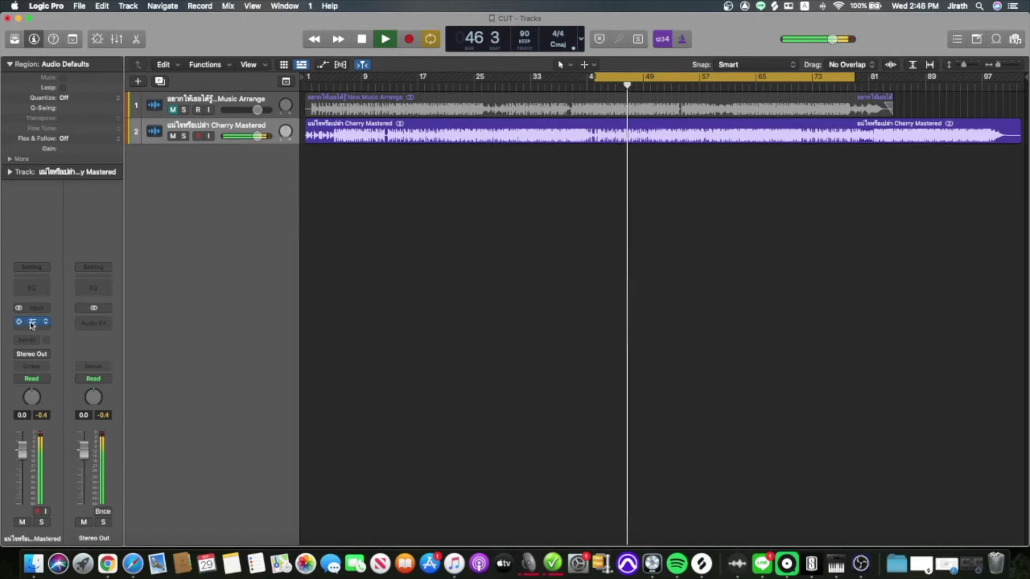
left_click_drag(610, 151, 656, 163)
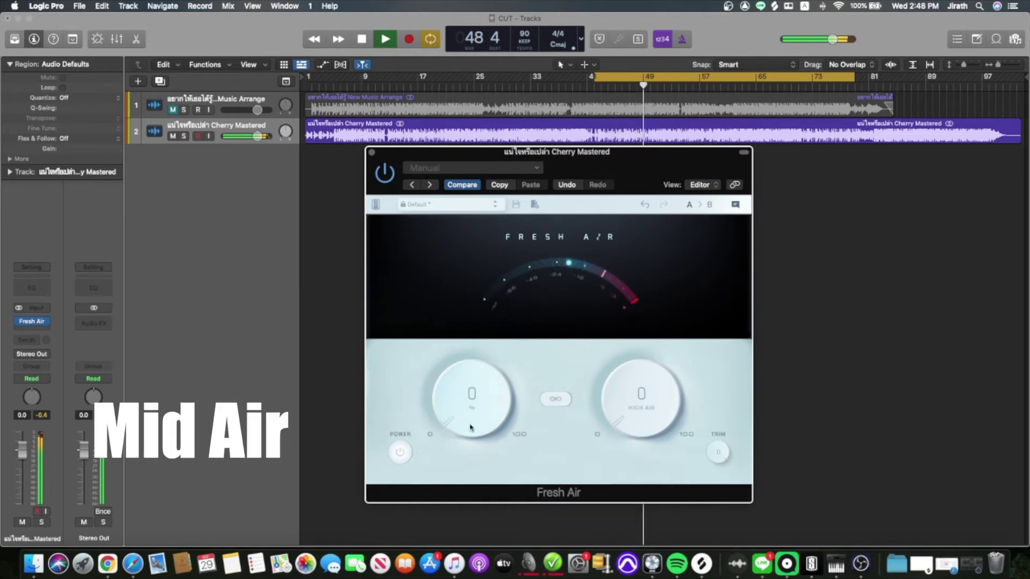
left_click_drag(451, 422, 445, 385)
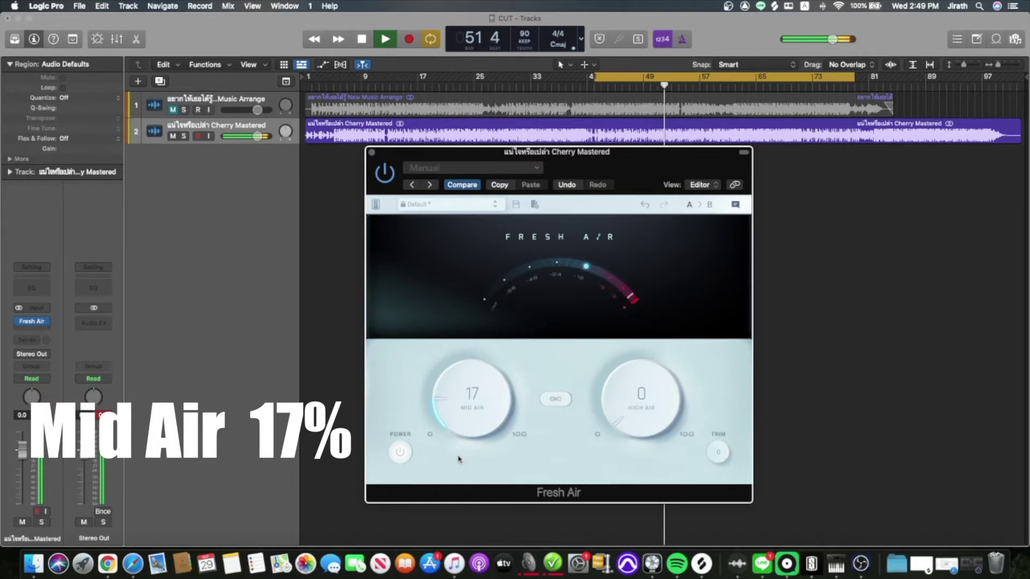
left_click(401, 455)
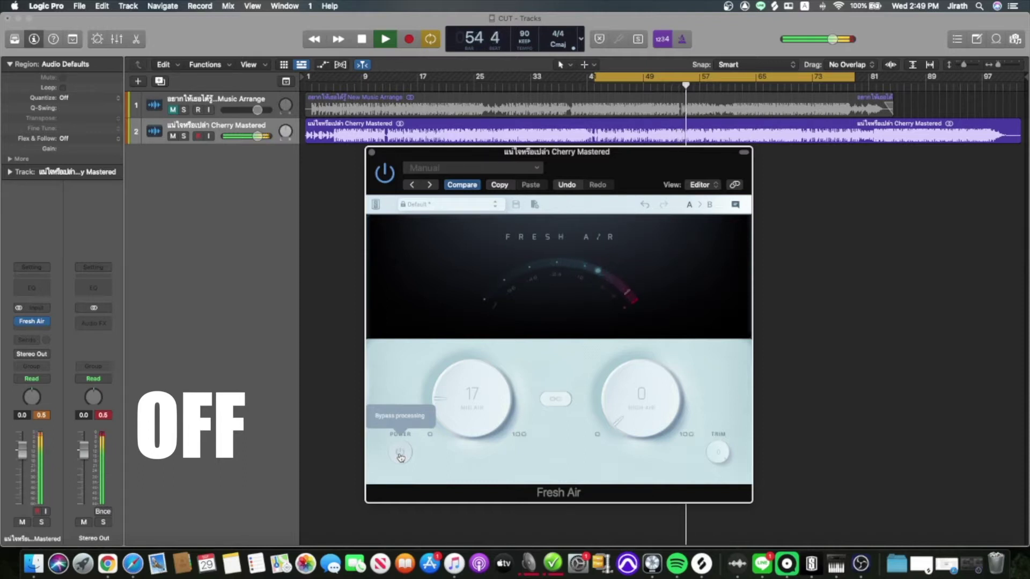
left_click(401, 454)
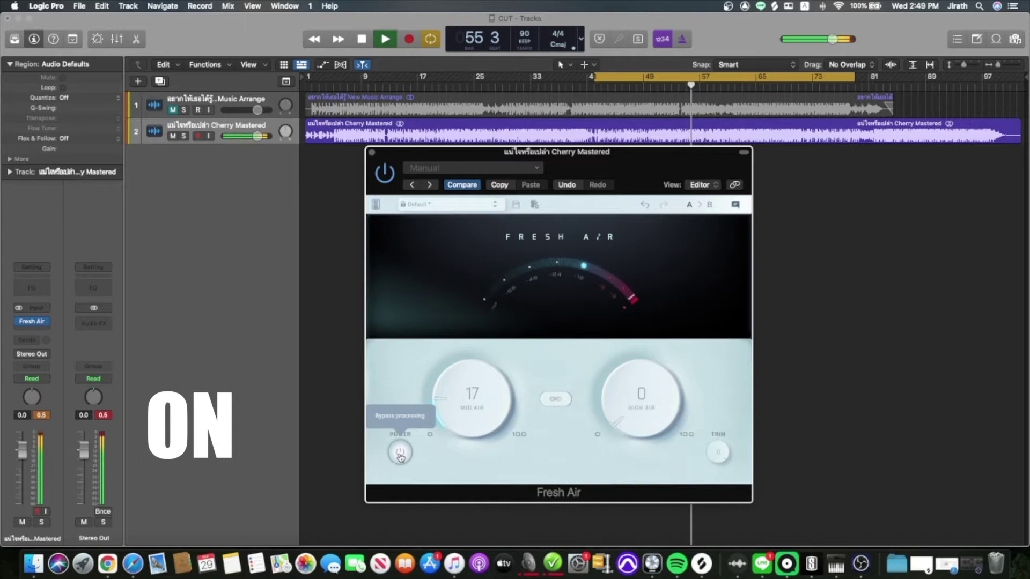
Step: Raise Mid Air to 37% and compare the sound with Fresh Air's processing bypassed and re-enabled
left_click_drag(443, 416, 448, 378)
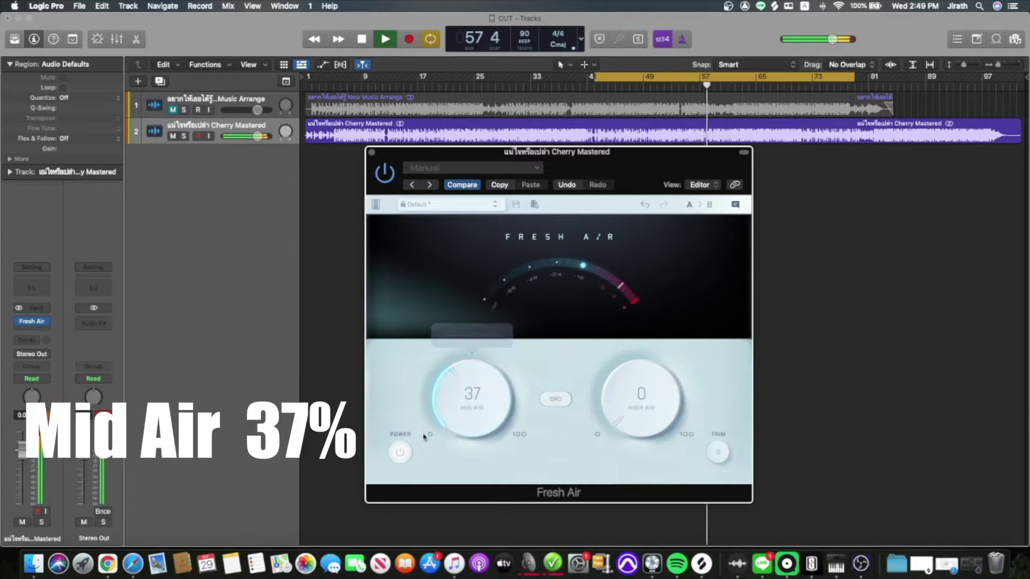
left_click(399, 454)
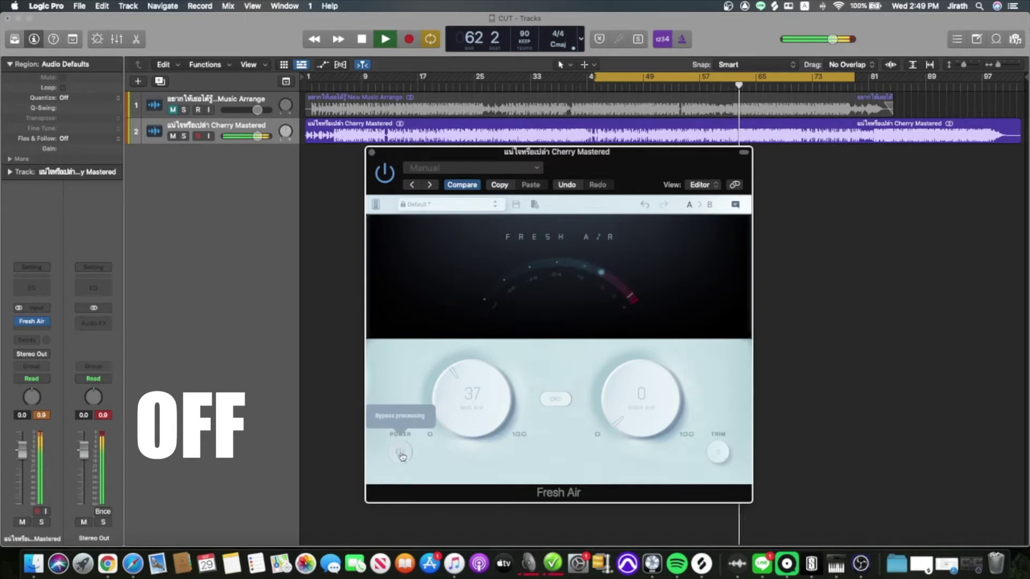
left_click(401, 454)
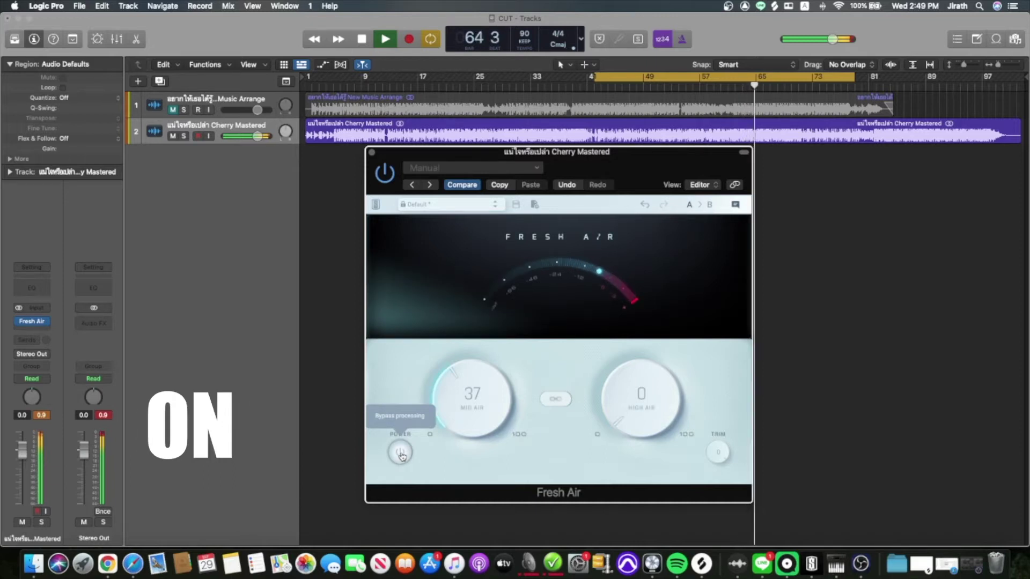
Step: Set Mid Air to 70% and compare it against the bypassed signal, leaving processing on
left_click_drag(466, 427, 462, 352)
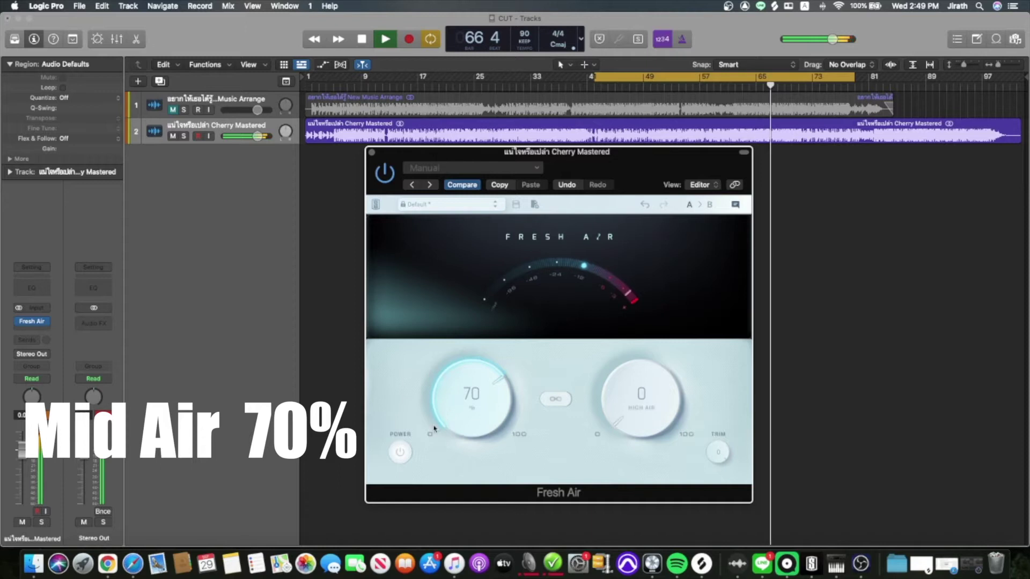
left_click(401, 455)
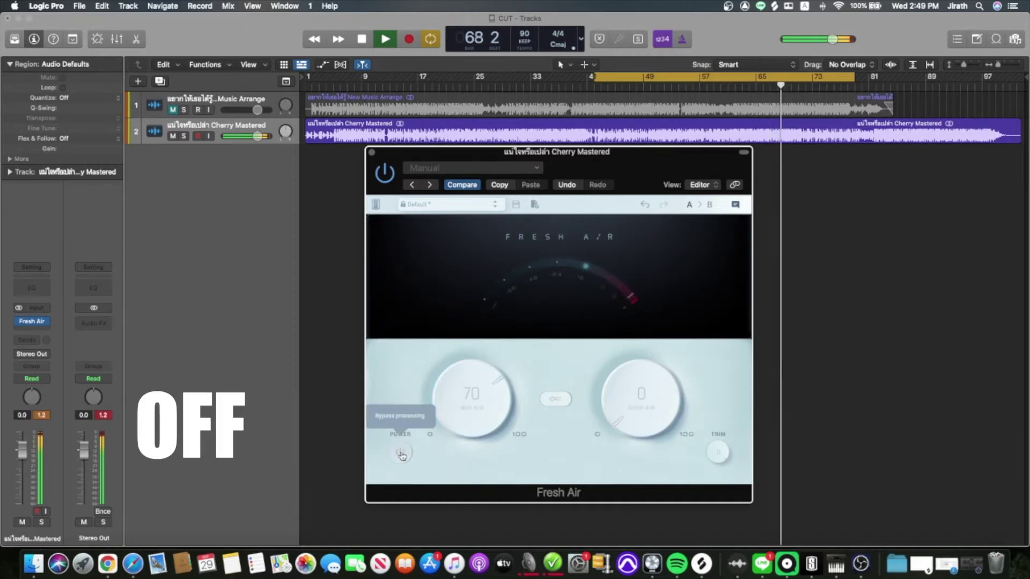
left_click(401, 454)
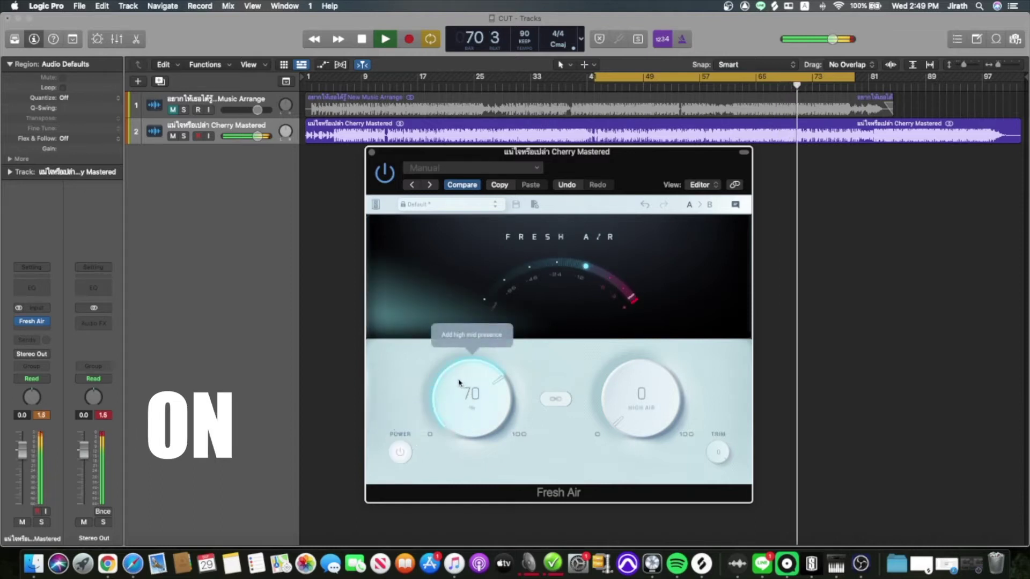
Step: Return Mid Air to 0 and audition High Air at 29% with processing bypassed and re-enabled
left_click_drag(458, 382, 465, 459)
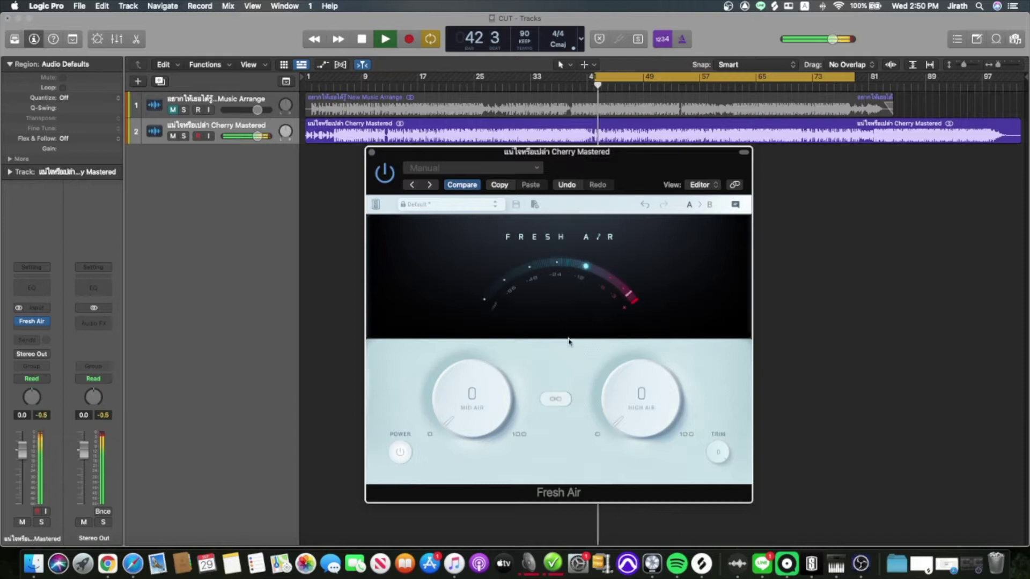
left_click_drag(616, 423, 617, 363)
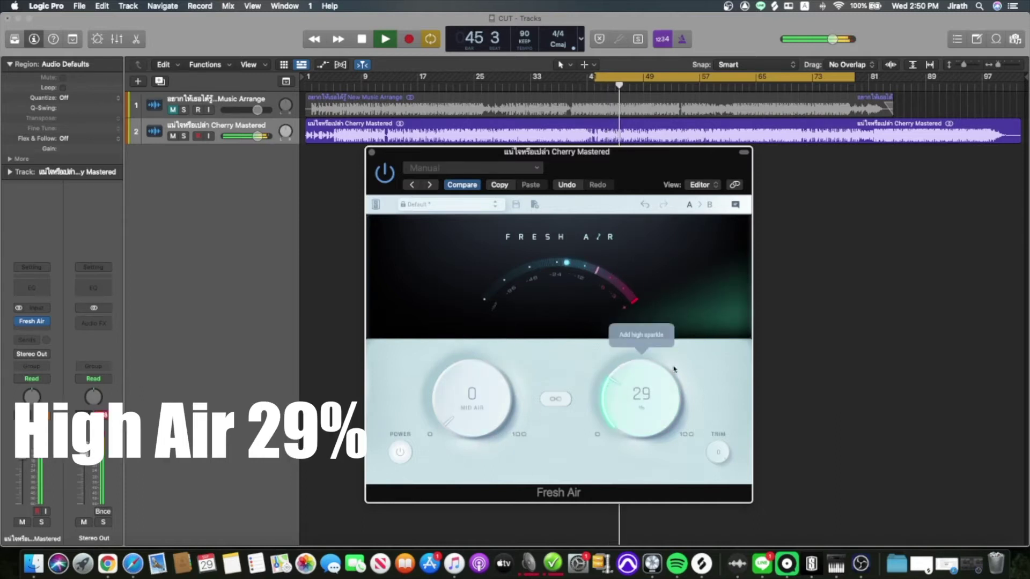
left_click(398, 453)
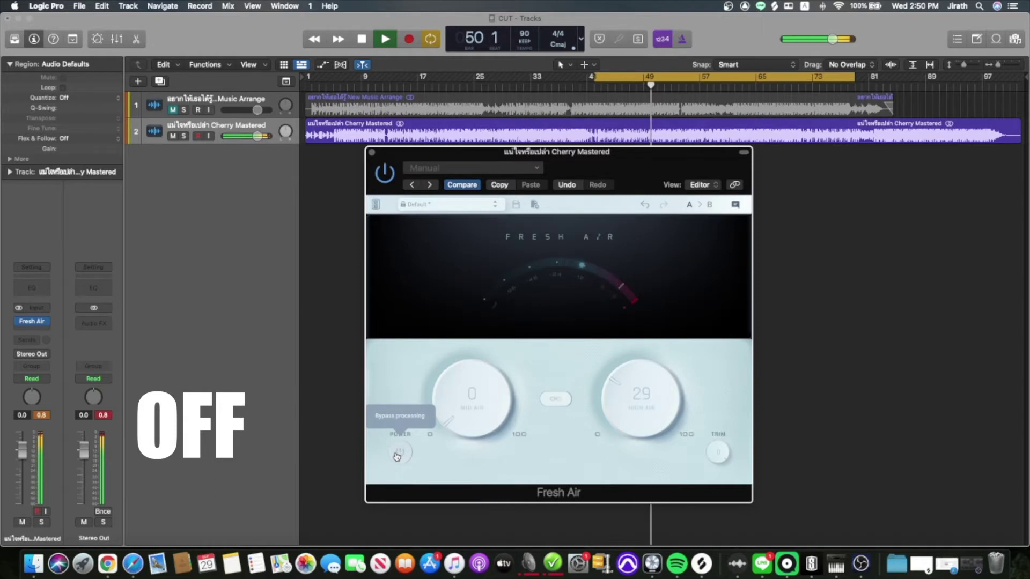
left_click(397, 453)
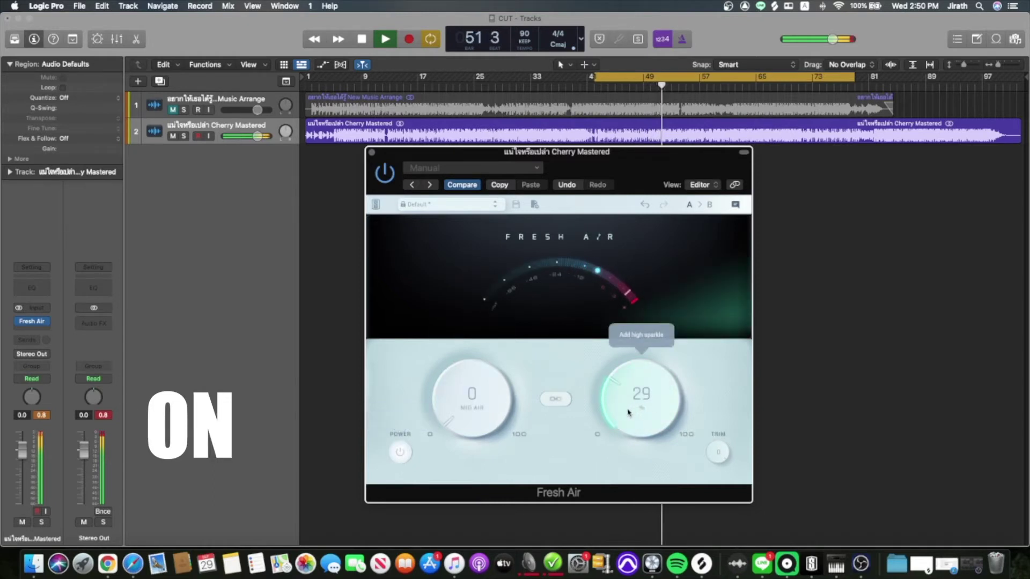
Step: Raise High Air to 59% and compare the result with the bypassed signal
left_click_drag(623, 416, 623, 357)
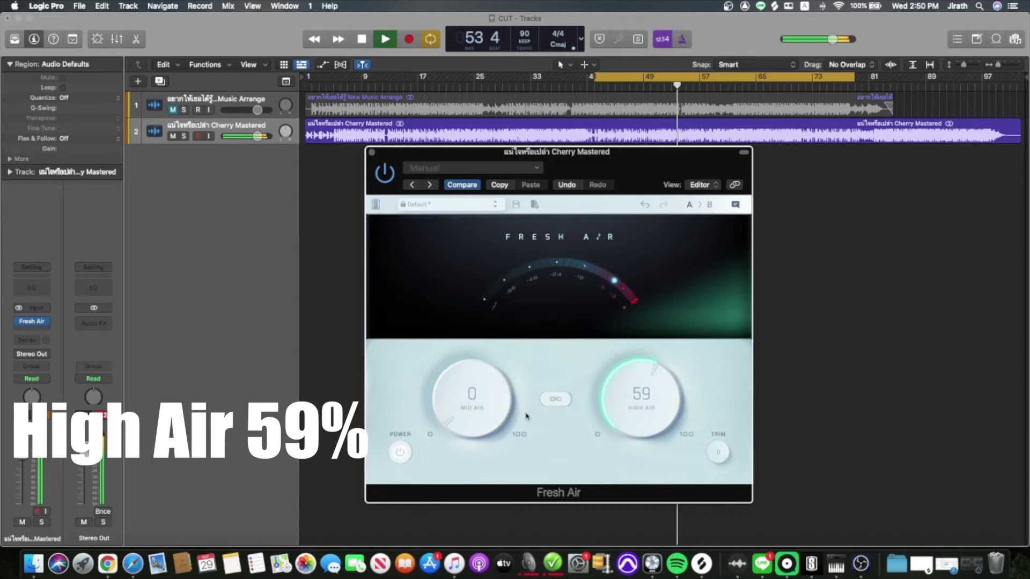
left_click(399, 453)
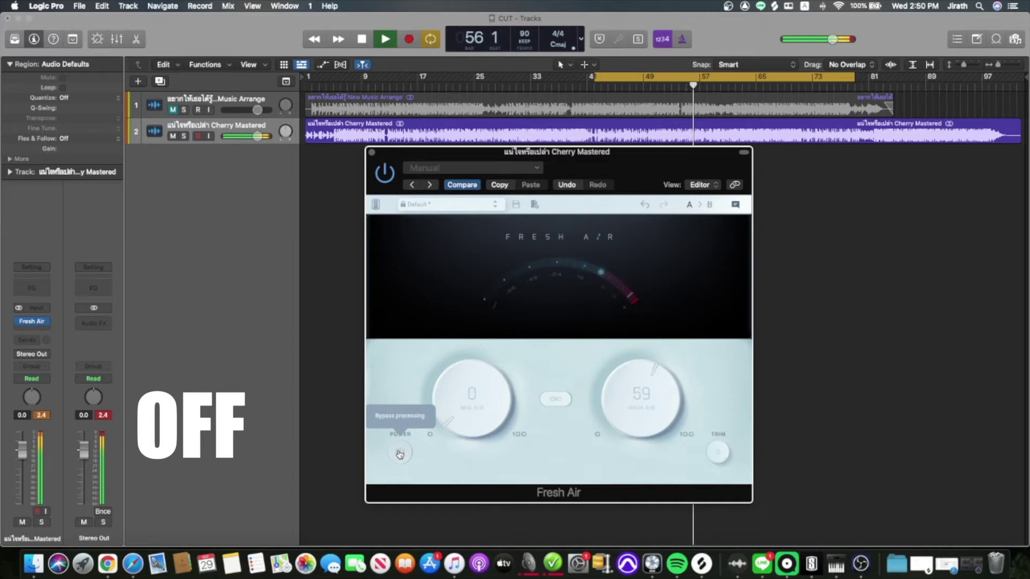
left_click(399, 454)
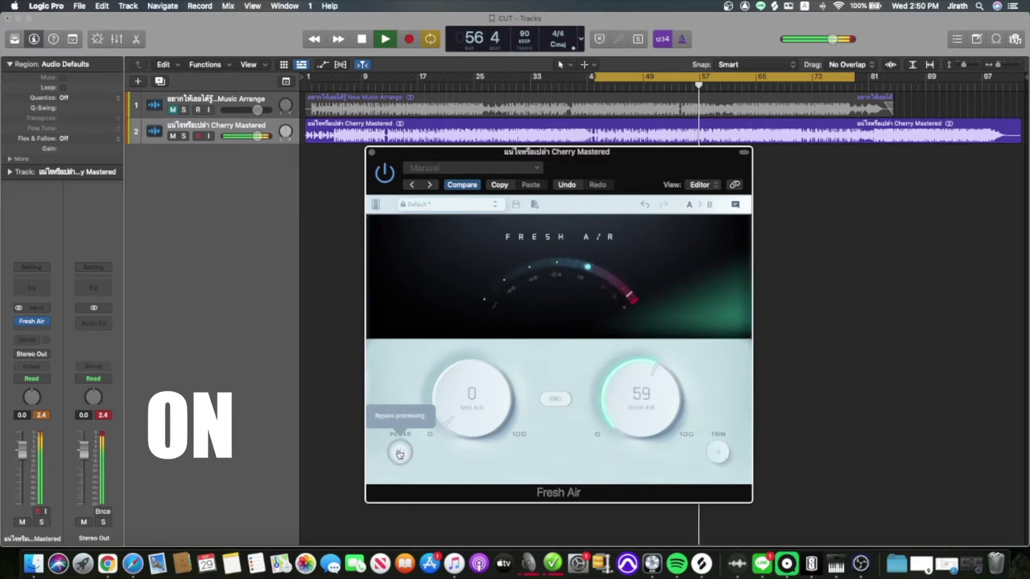
Step: Set Mid Air to 23% and High Air to 5%, and compare this blend with the bypassed signal
left_click_drag(654, 375, 634, 488)
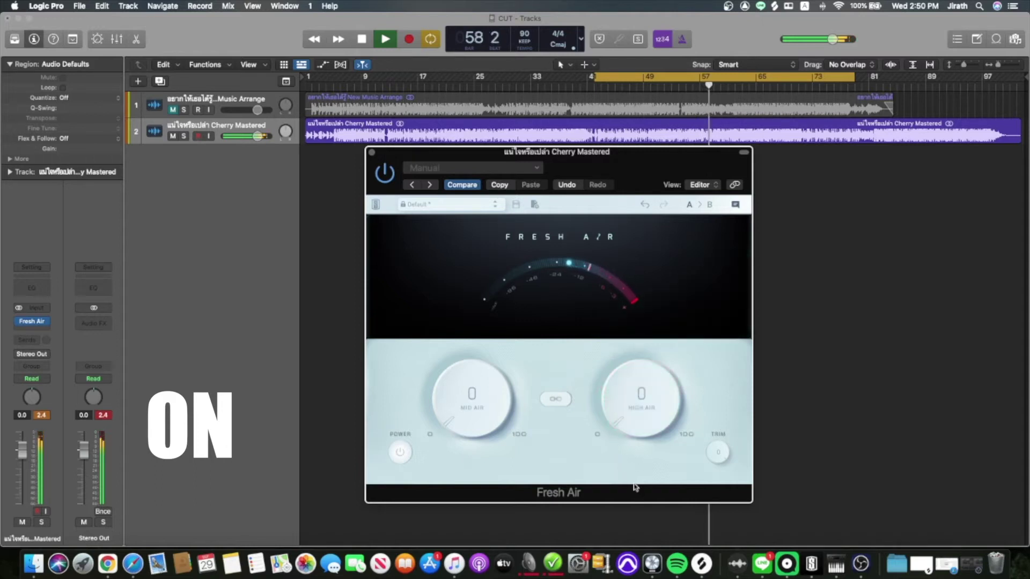
left_click_drag(469, 416, 450, 372)
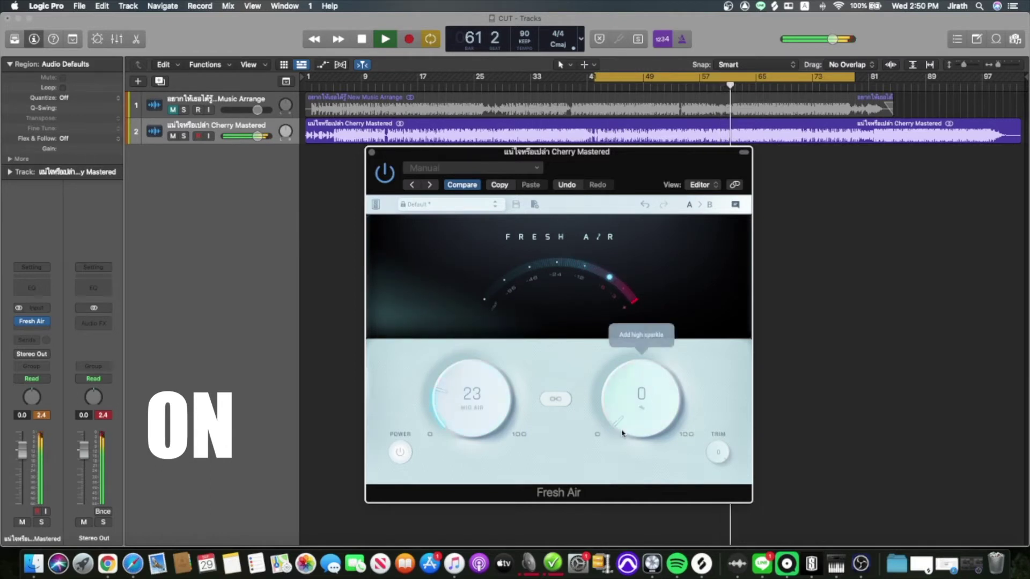
left_click_drag(621, 427, 620, 416)
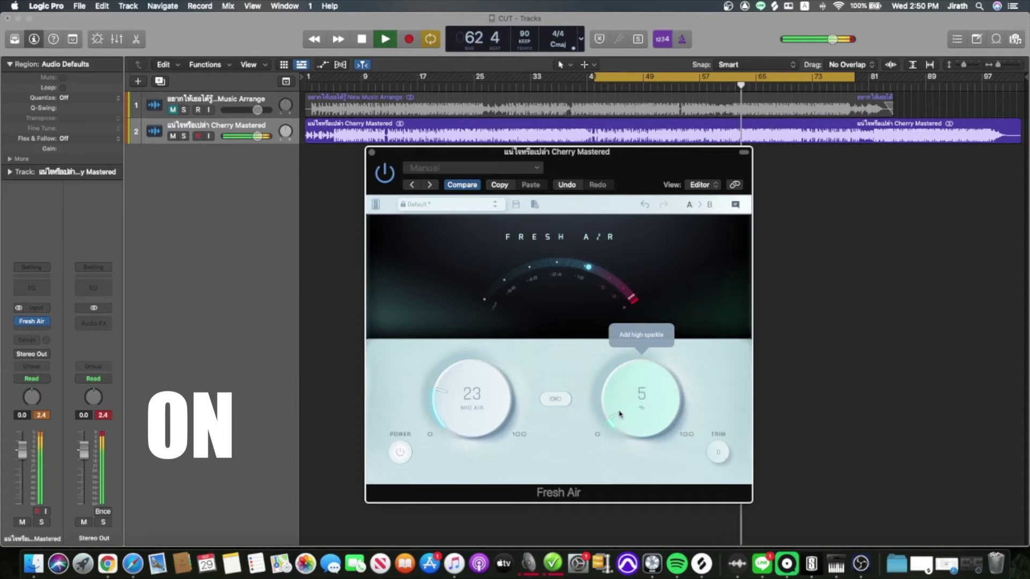
left_click(400, 453)
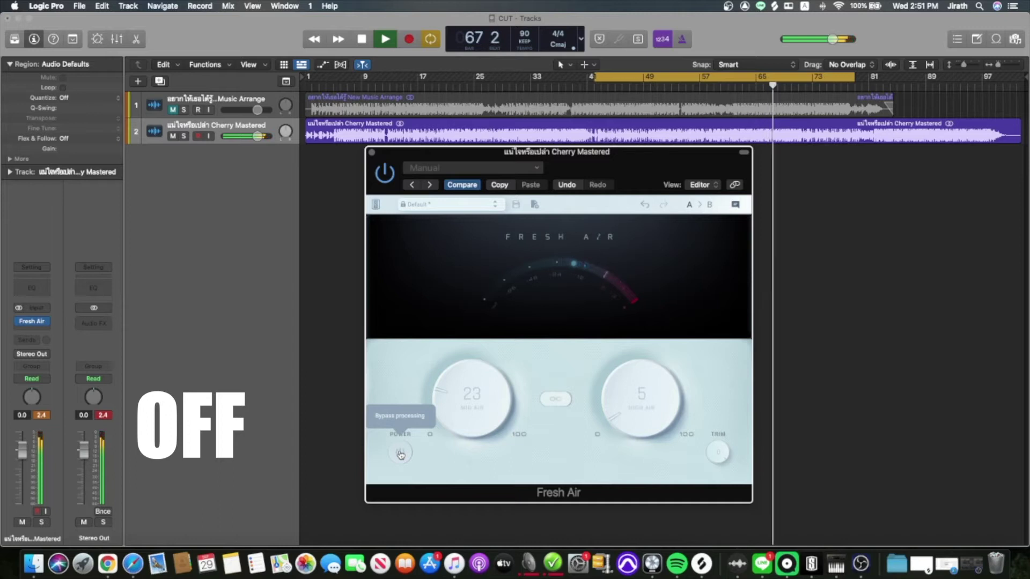
left_click(400, 453)
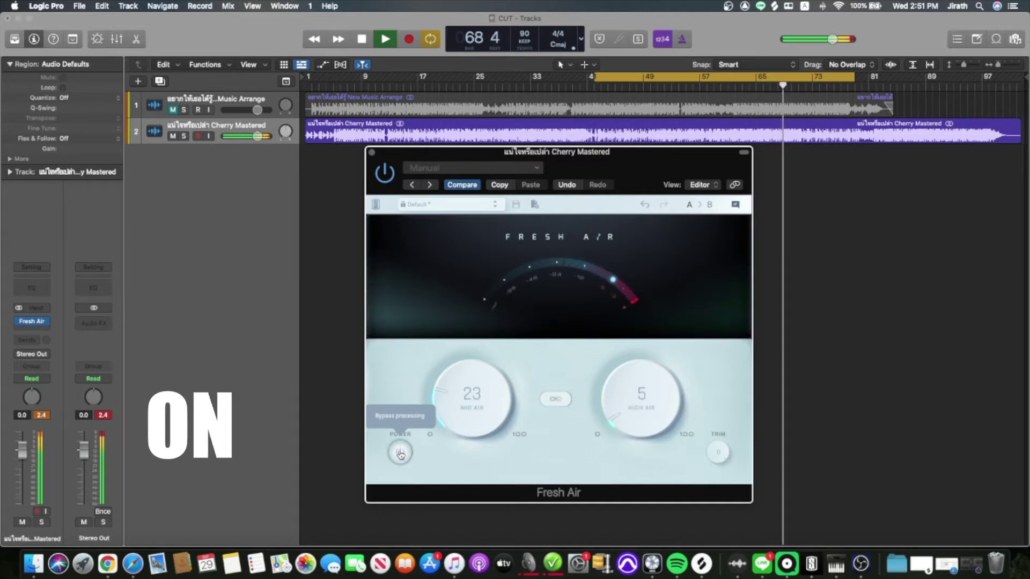
left_click(400, 453)
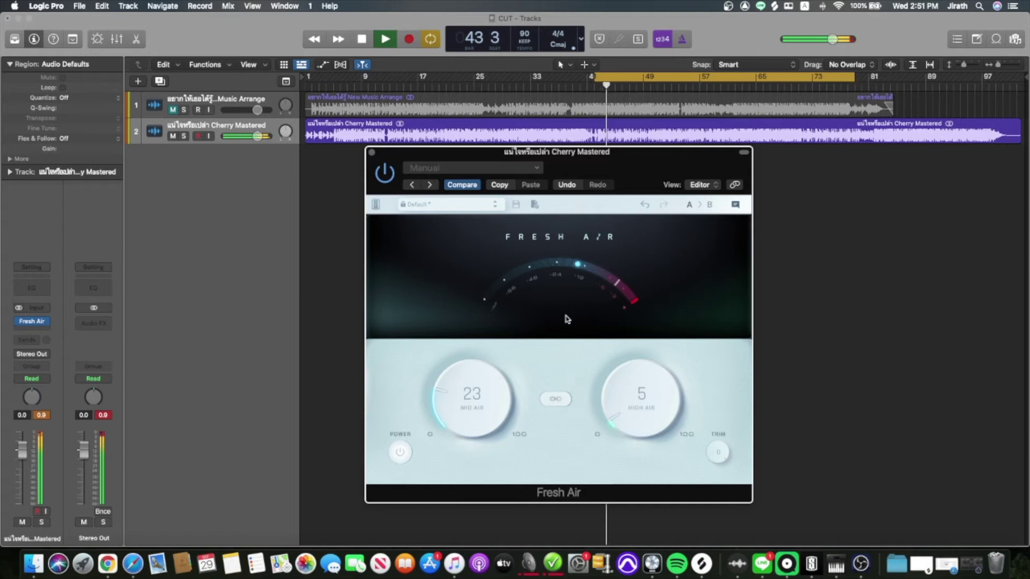
Step: Increase Mid Air to 32% and High Air to 10%, and audition the blend against bypass
left_click_drag(447, 412, 449, 393)
left_click_drag(613, 417, 612, 407)
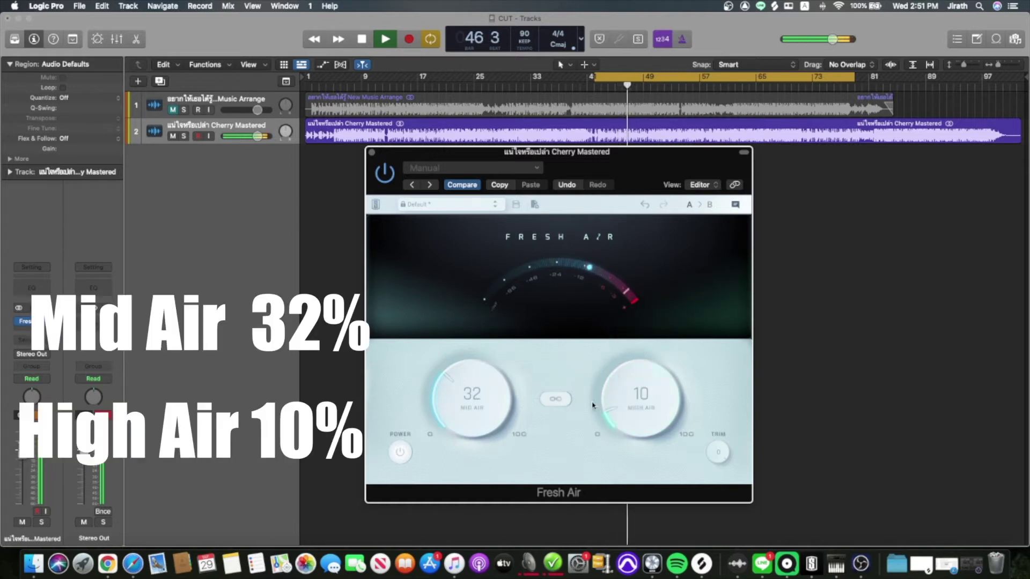
left_click(400, 455)
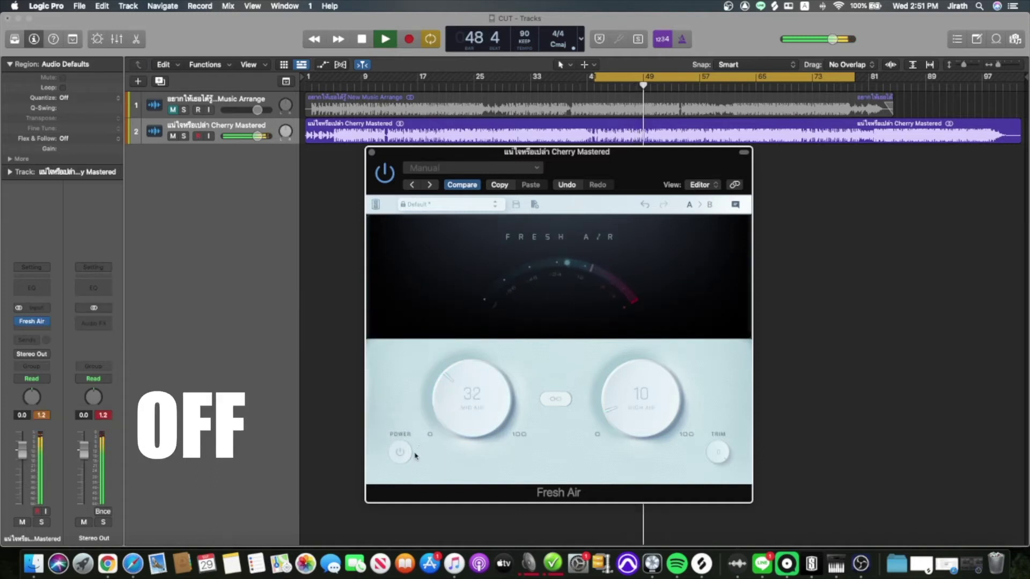
left_click(403, 455)
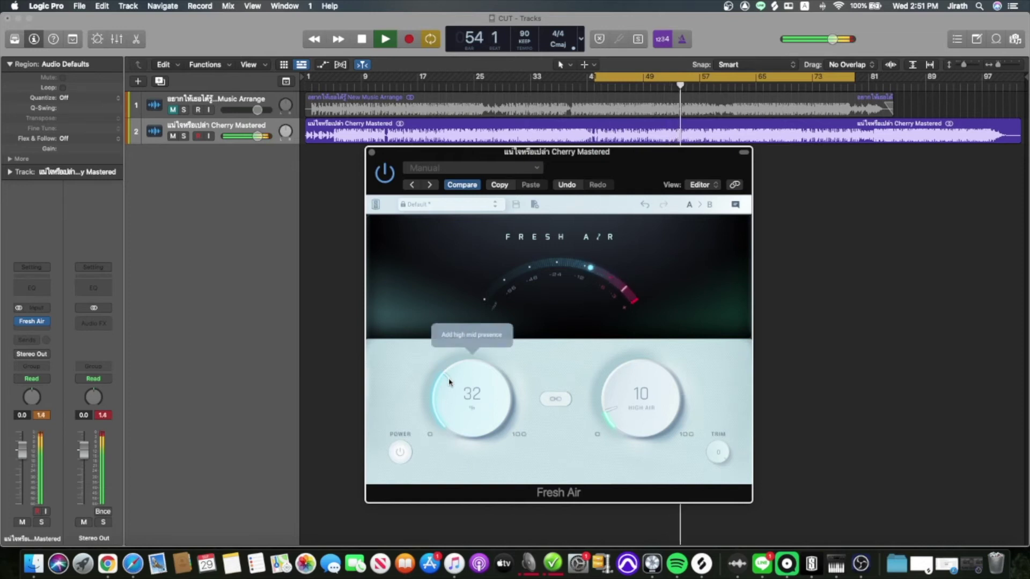
Step: Reset both the Mid Air and High Air amounts to 0
left_click_drag(450, 381, 448, 429)
left_click_drag(617, 397, 616, 429)
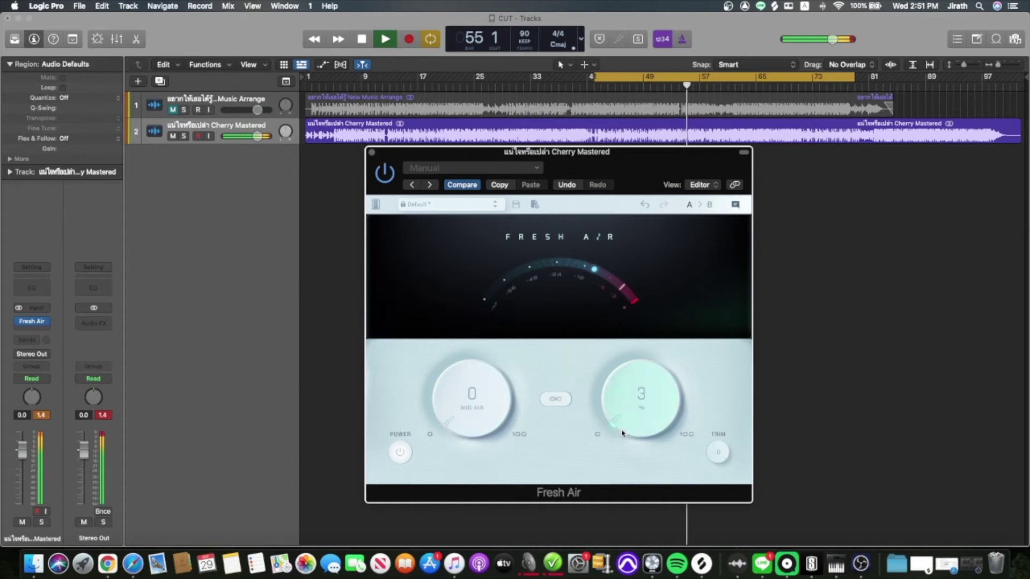
Step: Link Mid Air and High Air, set both to 23%, and compare the linked setting against bypass
left_click(556, 399)
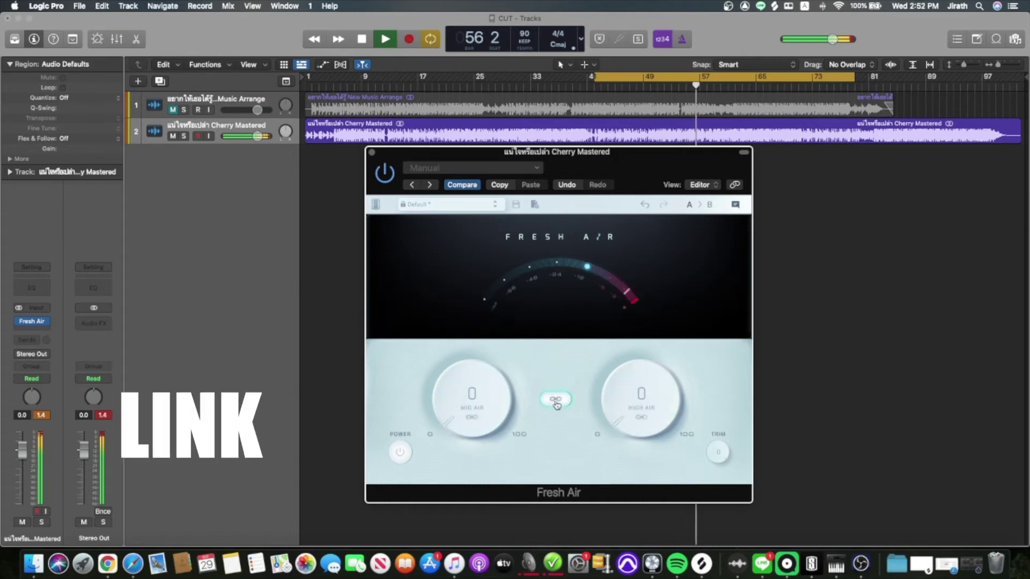
left_click_drag(436, 427, 459, 366)
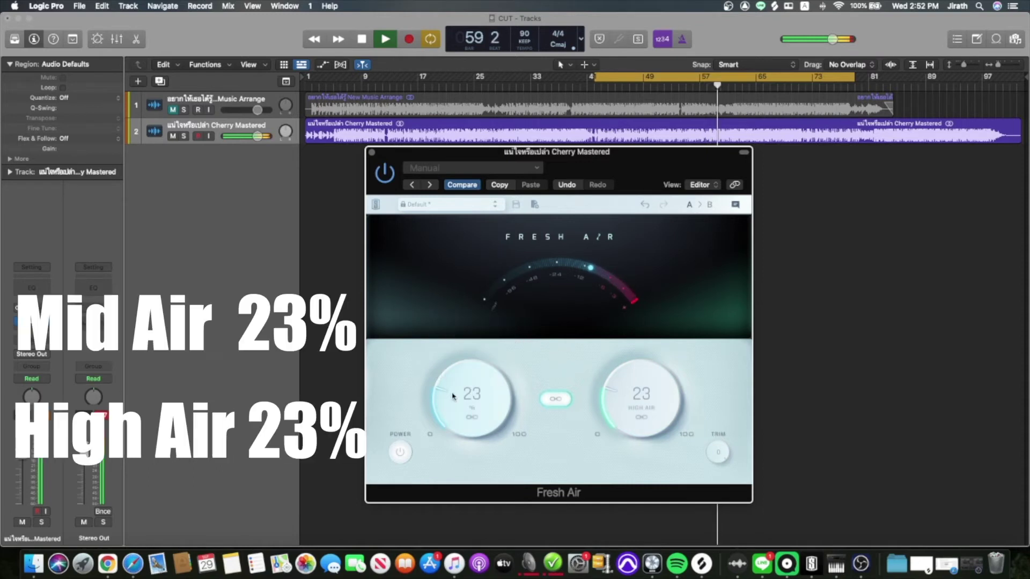
left_click(403, 457)
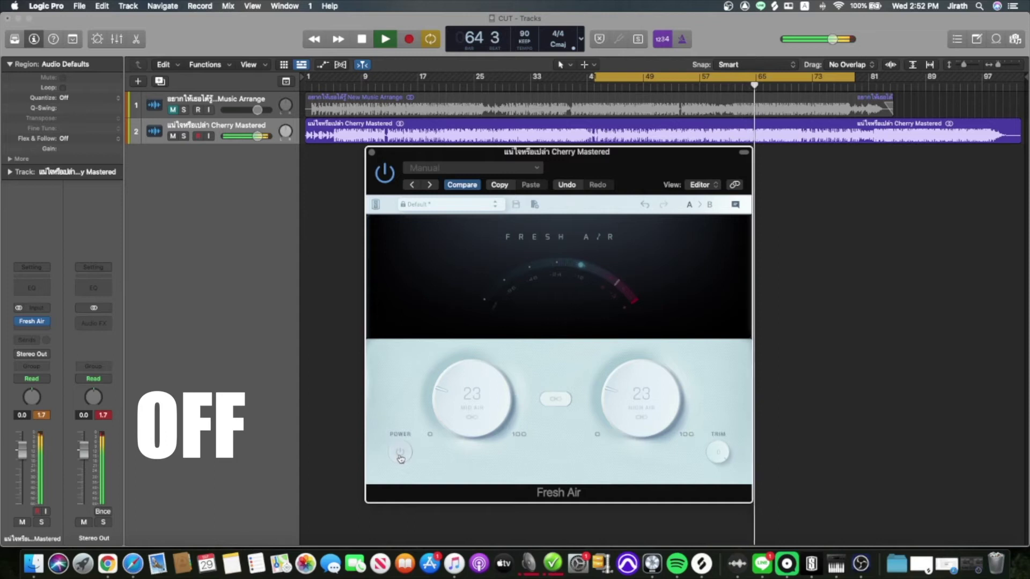
left_click(400, 457)
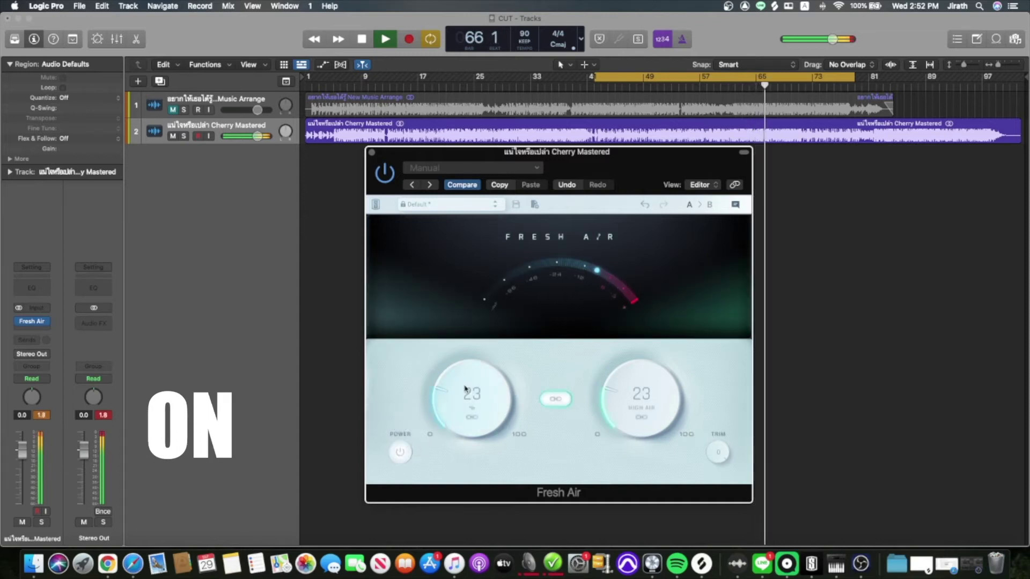
Step: Lower the linked amounts to 13%, unlink the two knobs, and reset Mid Air and High Air individually to 0
mouse_move(433, 398)
left_mouse_down()
mouse_move(436, 386)
mouse_move(437, 409)
left_mouse_up()
left_click(555, 398)
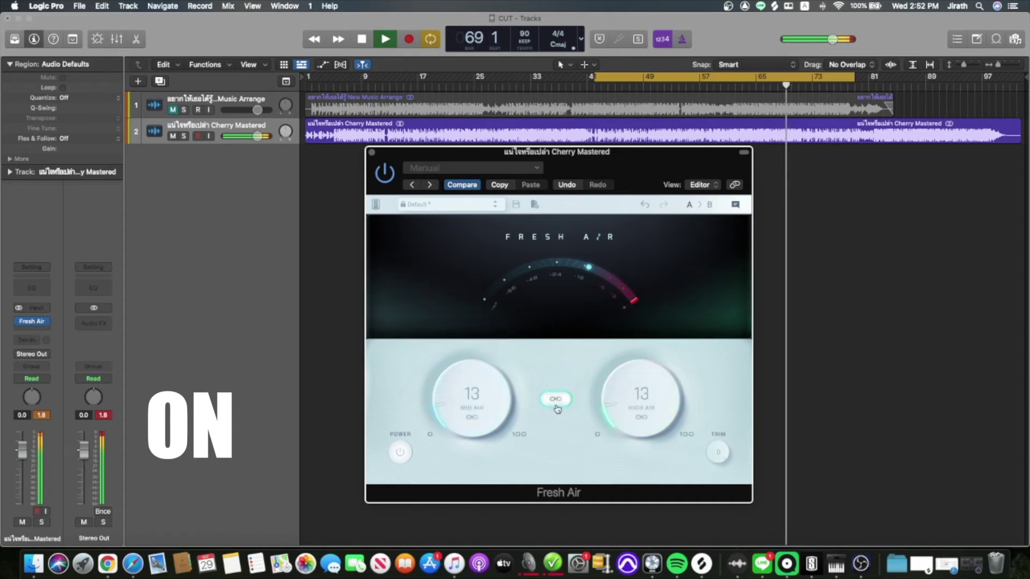
left_click_drag(437, 407, 471, 452)
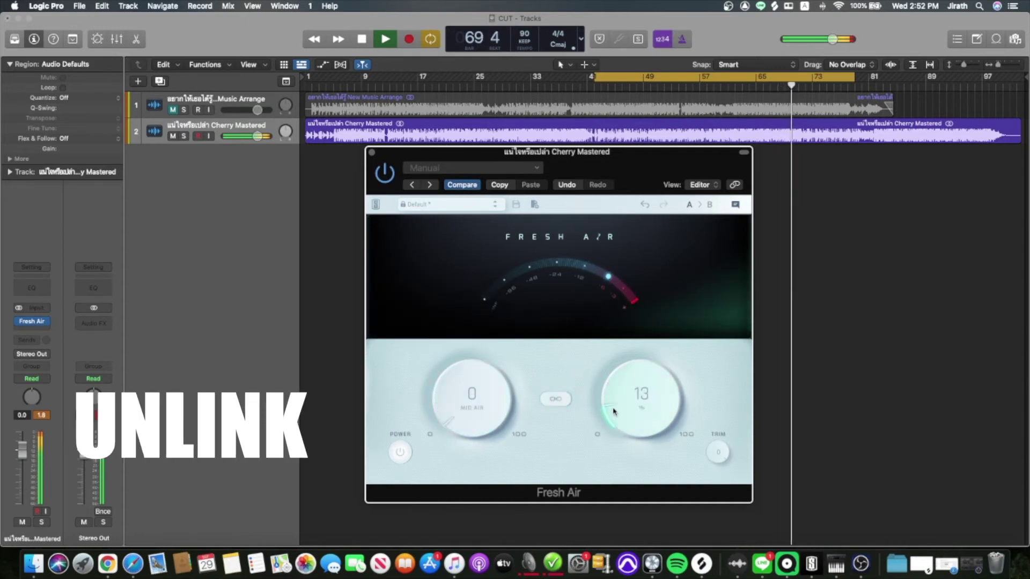
left_click_drag(614, 409, 627, 462)
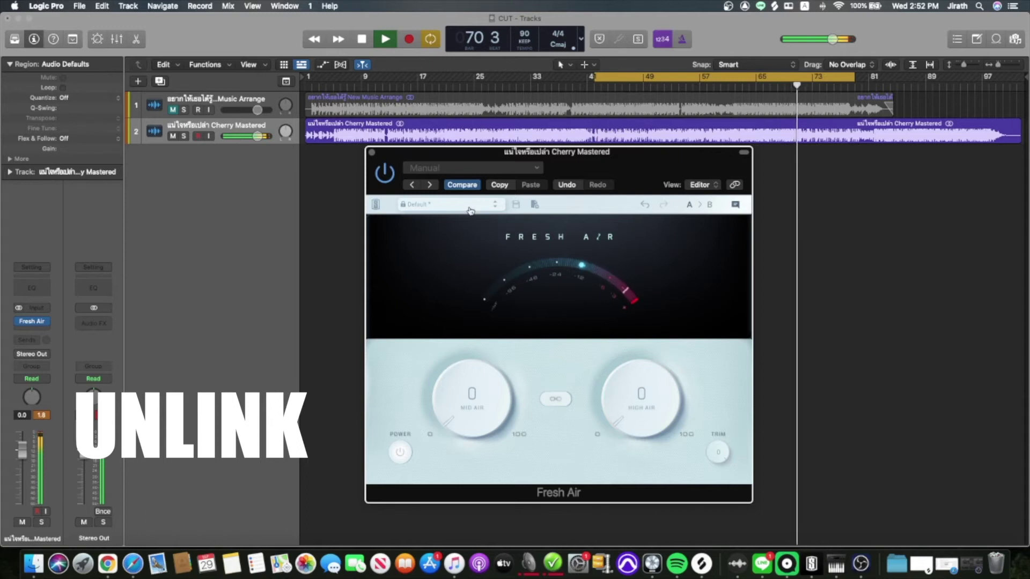
Step: Load the Mixbus Sparkle preset in Fresh Air, play the track, and compare the preset against bypass
key("space")
left_click(448, 204)
left_click(440, 273)
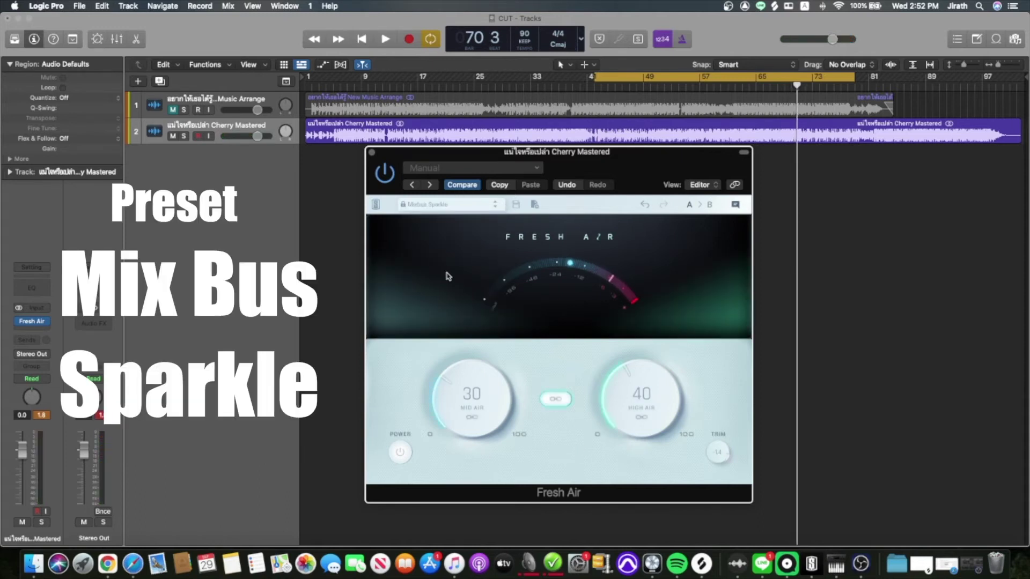
key("space")
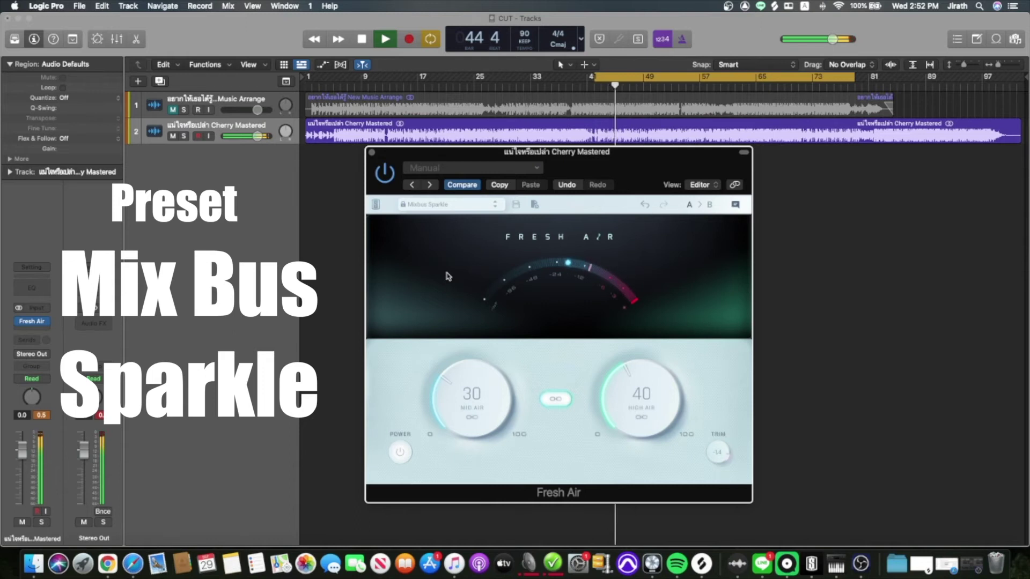
left_click(400, 453)
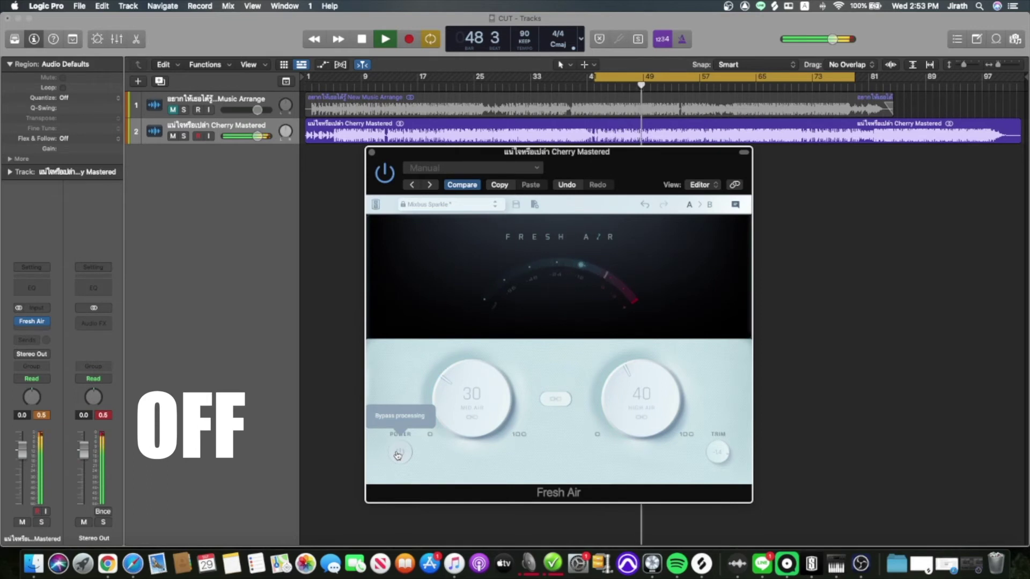
left_click(399, 454)
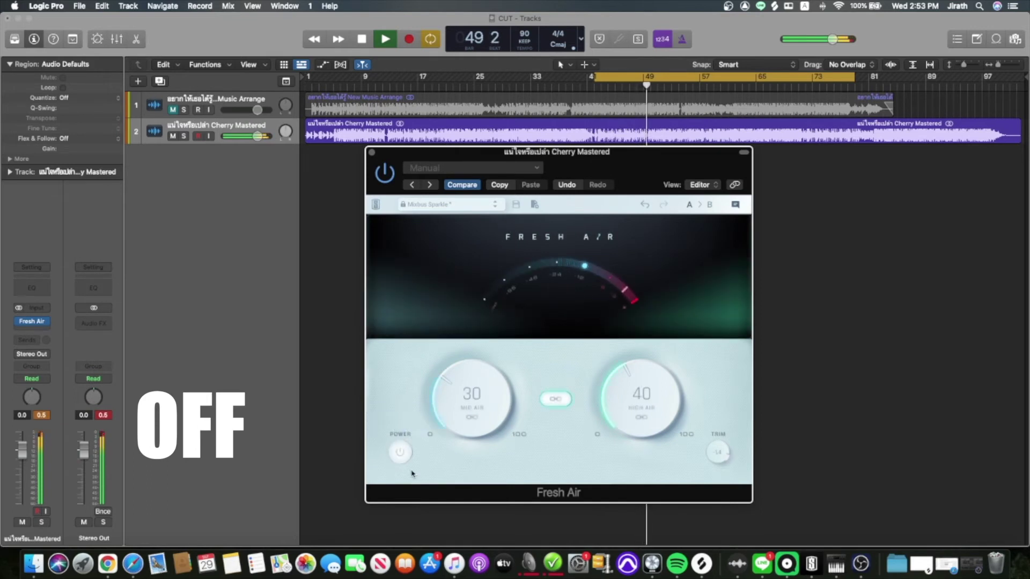
Step: Load the Presence Pop preset and compare it twice against bypass during playback, leaving processing on
left_click(460, 204)
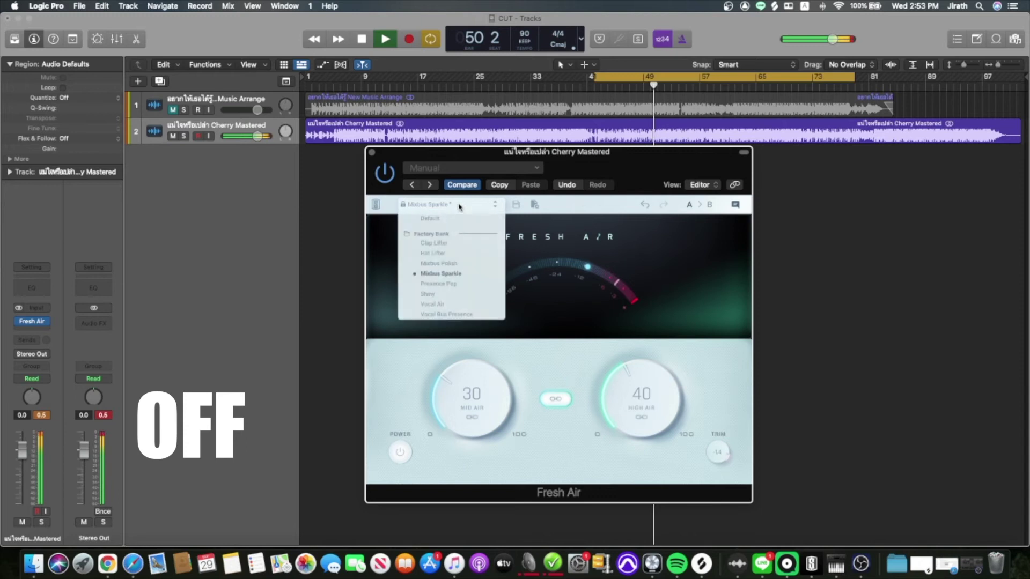
left_click(441, 286)
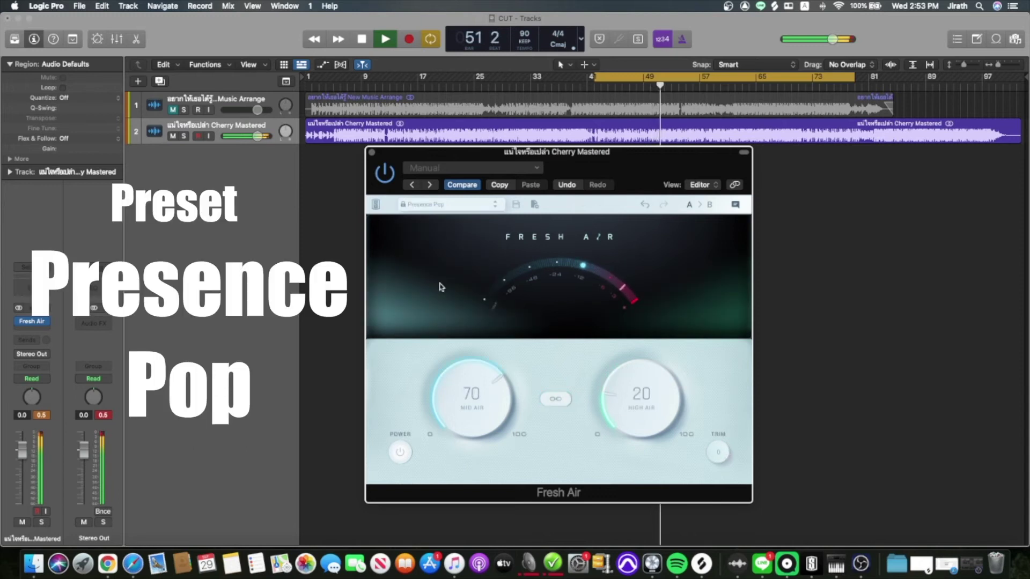
left_click(401, 454)
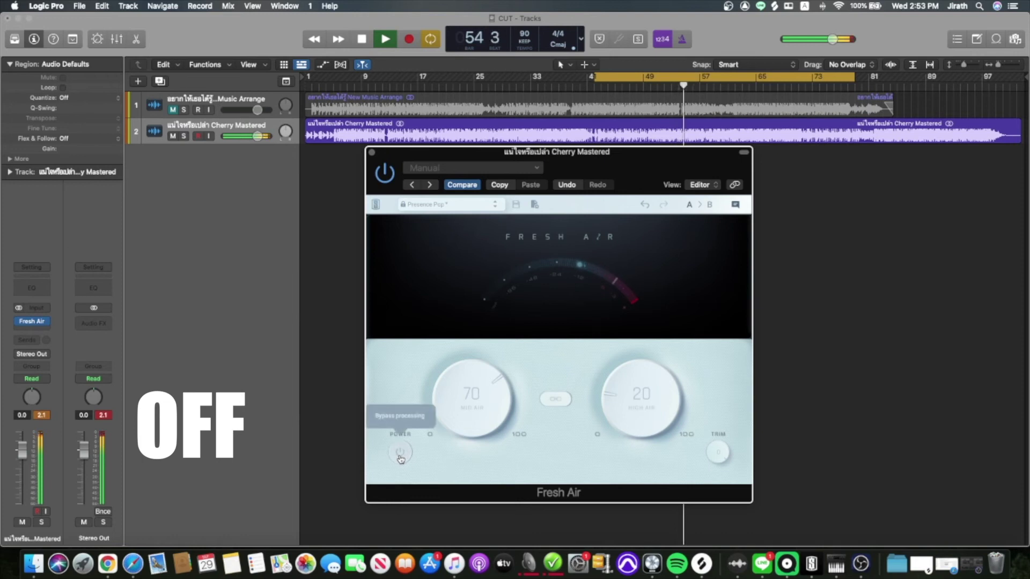
left_click(401, 453)
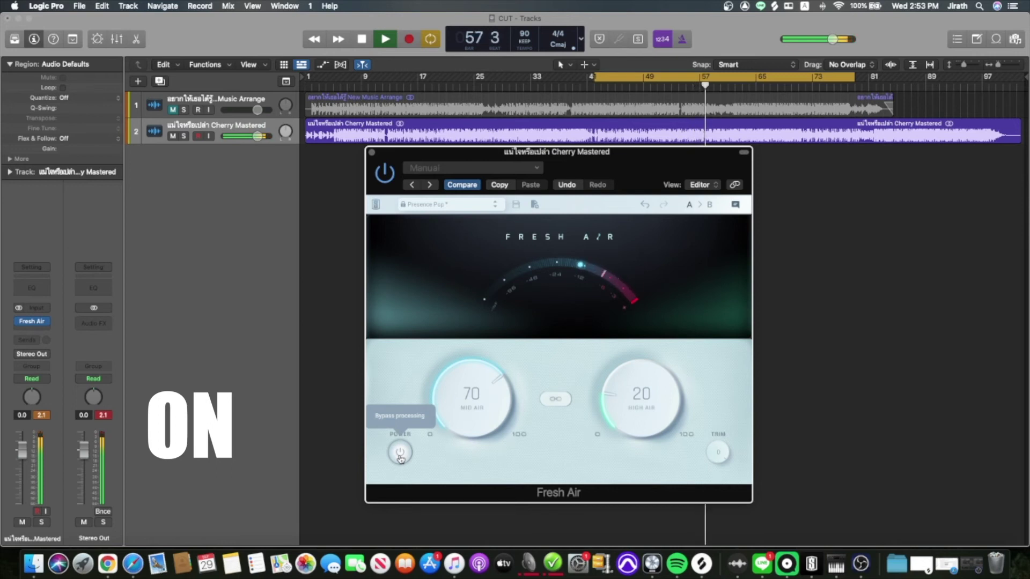
left_click(400, 455)
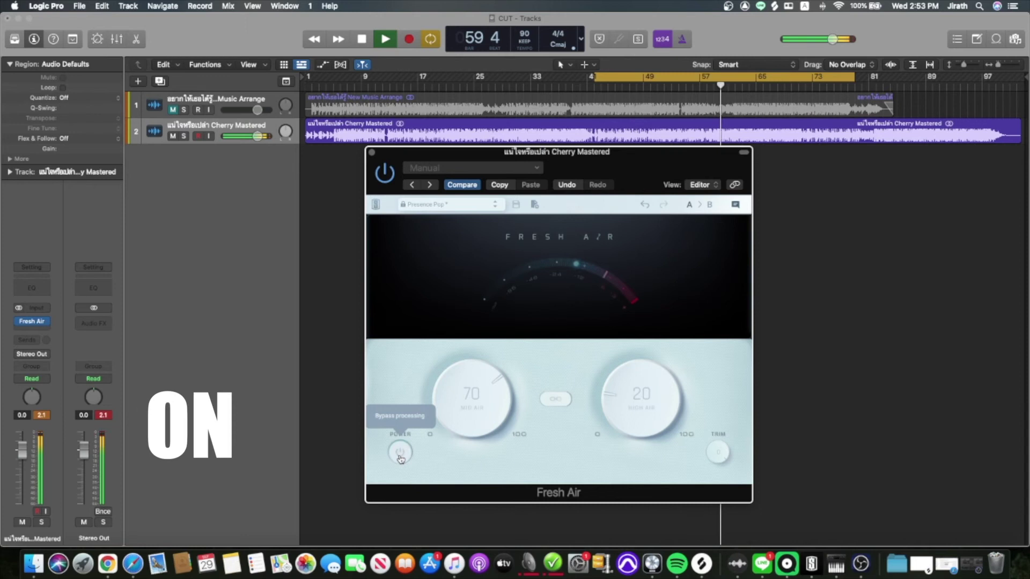
left_click(400, 455)
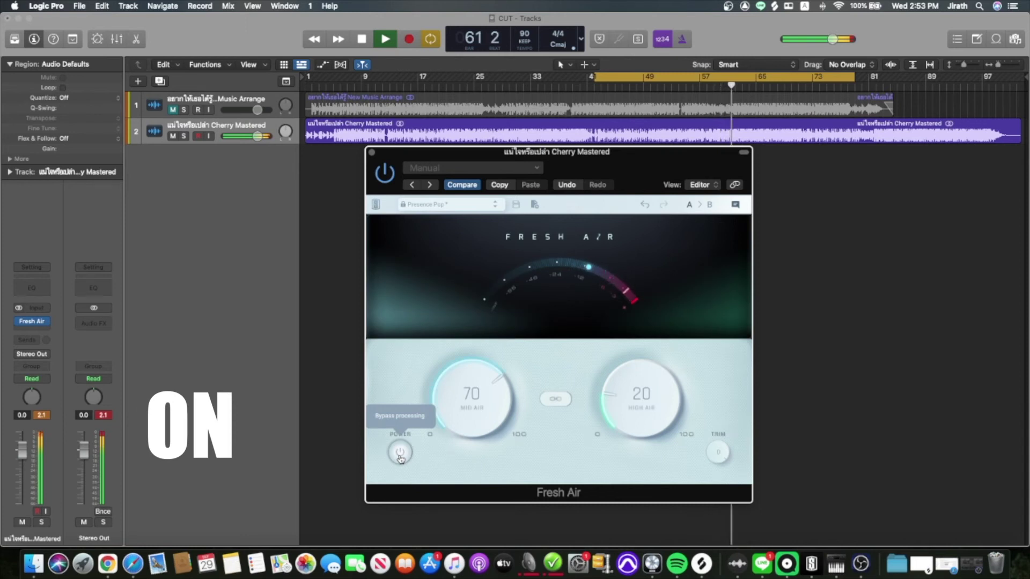
Step: Load the Vocal Air preset and compare it against bypass during playback, leaving processing on
left_click(468, 207)
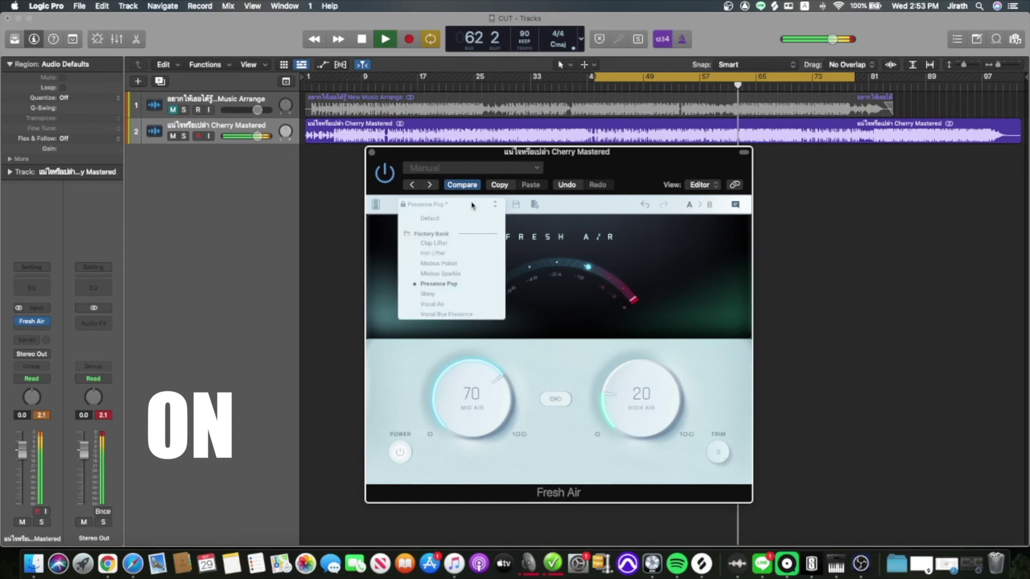
left_click(443, 306)
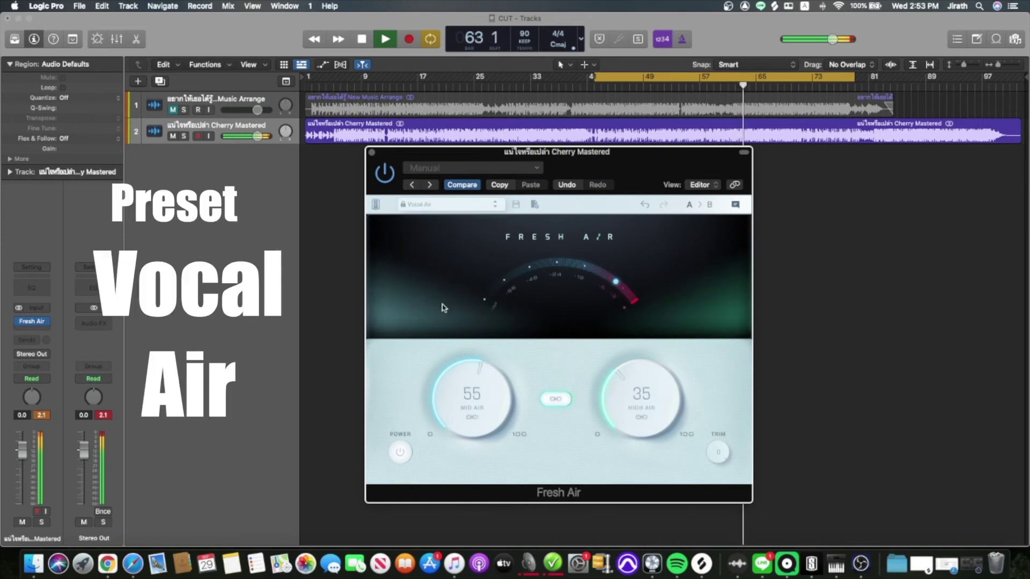
left_click(399, 454)
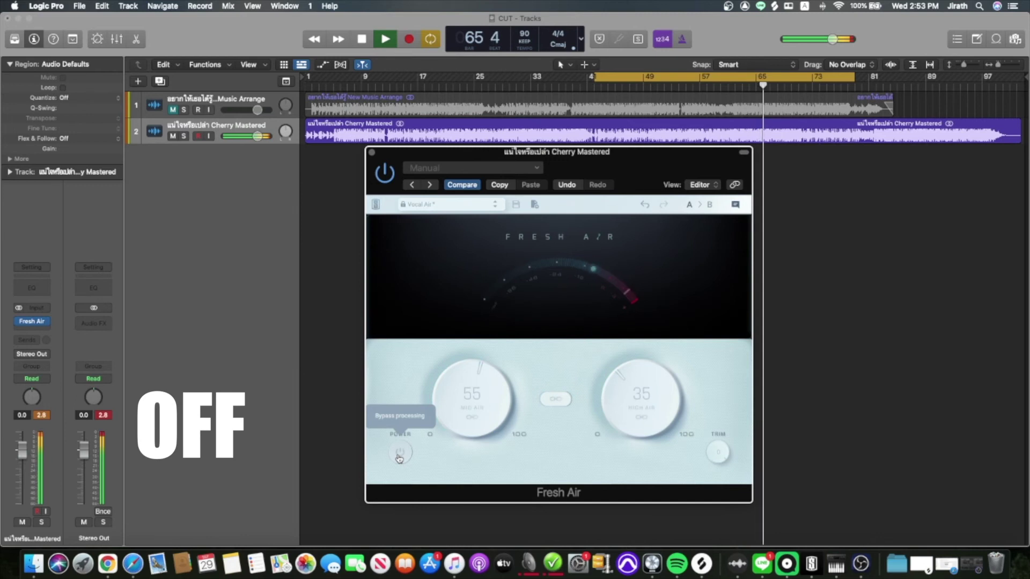
left_click(399, 454)
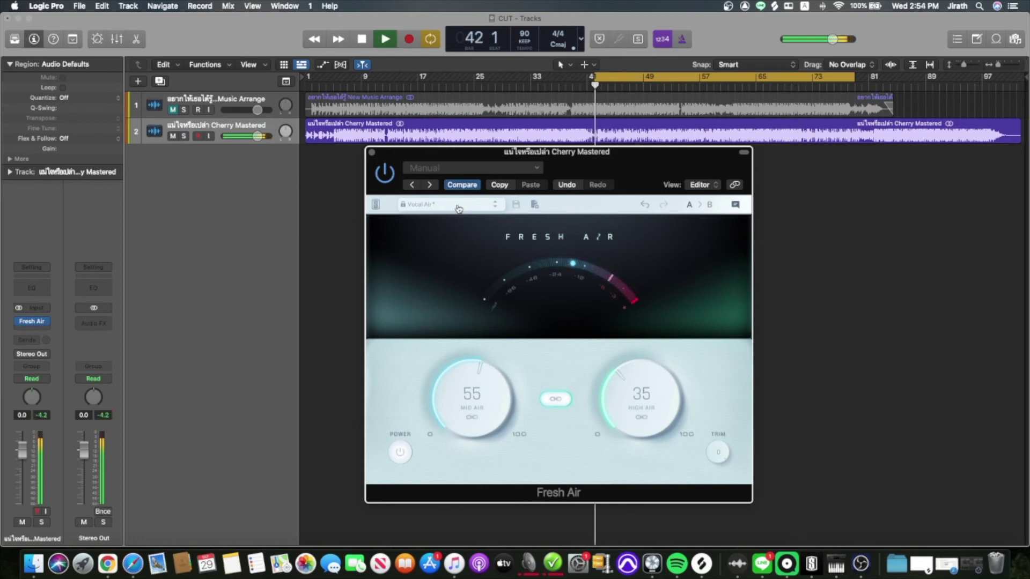
Step: Load the Mixbus Polish preset and compare it against bypass during playback, leaving processing on
left_click(458, 206)
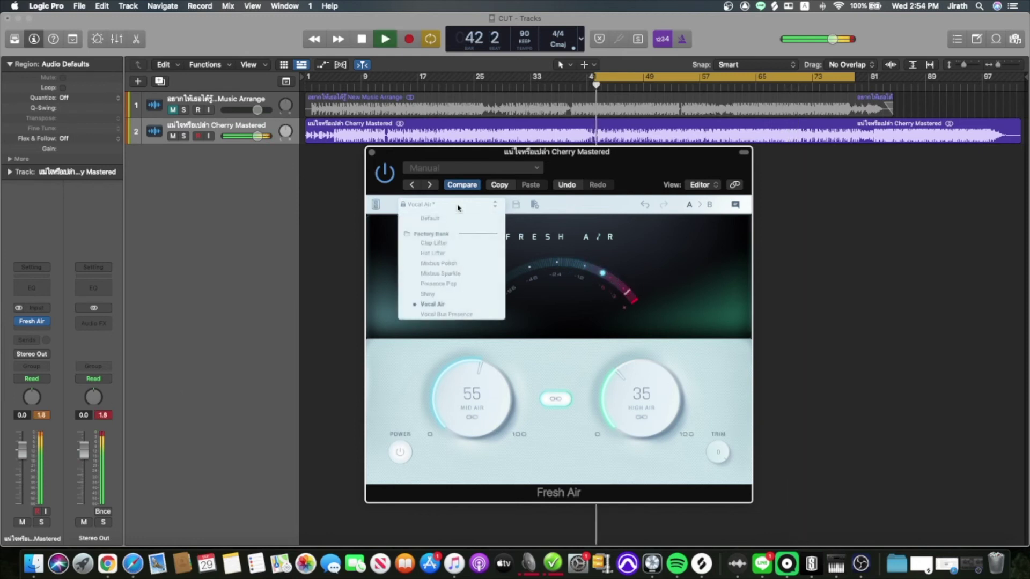
left_click(439, 264)
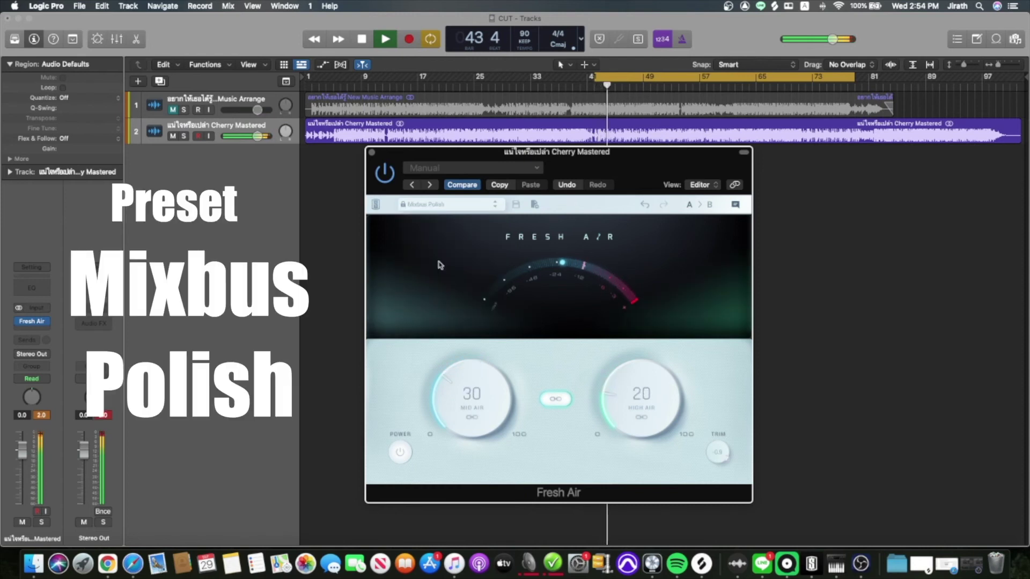
left_click(402, 456)
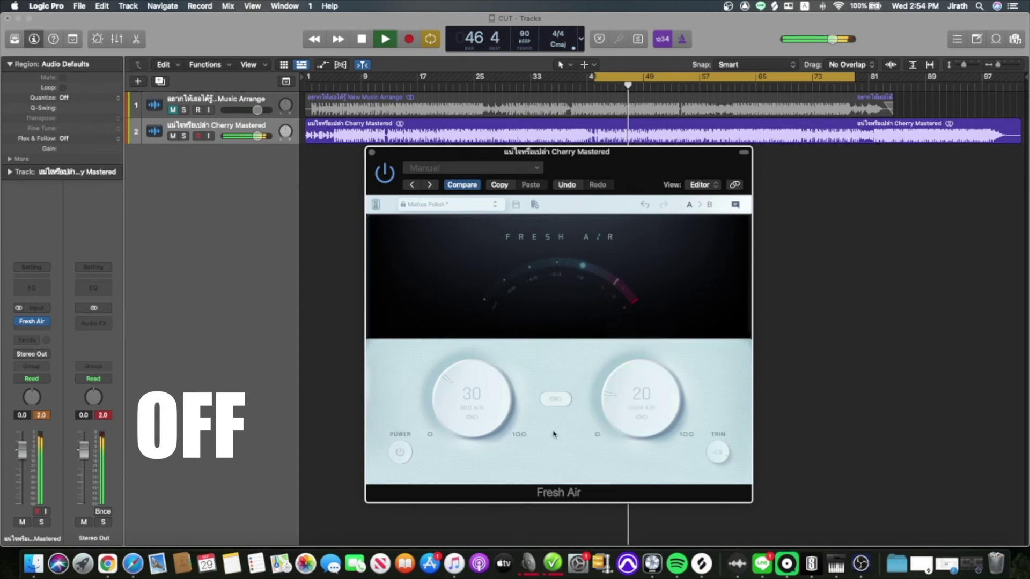
left_click(399, 455)
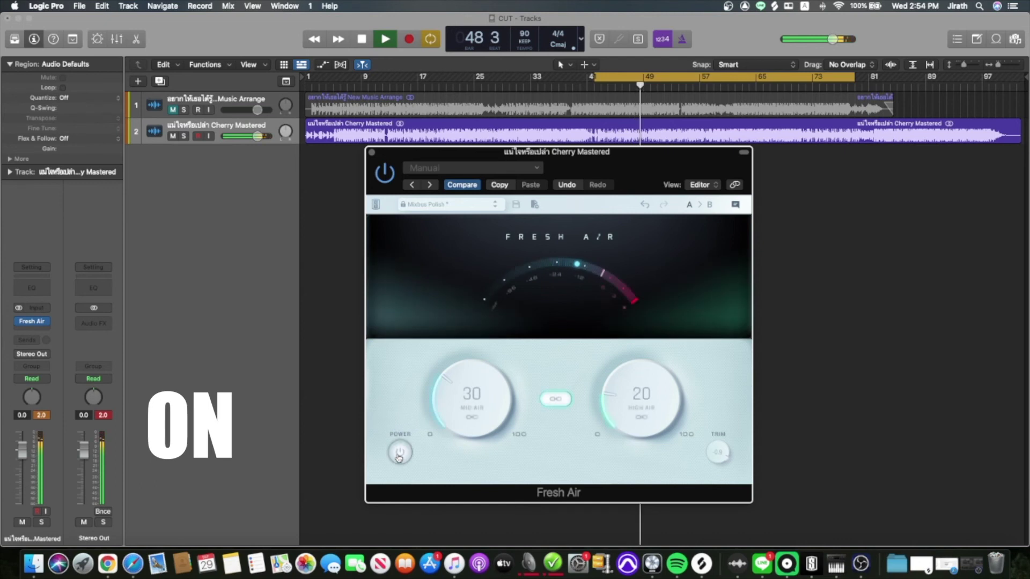
Step: Load the Shiny preset and compare it against bypass during playback, leaving processing on
left_click(465, 206)
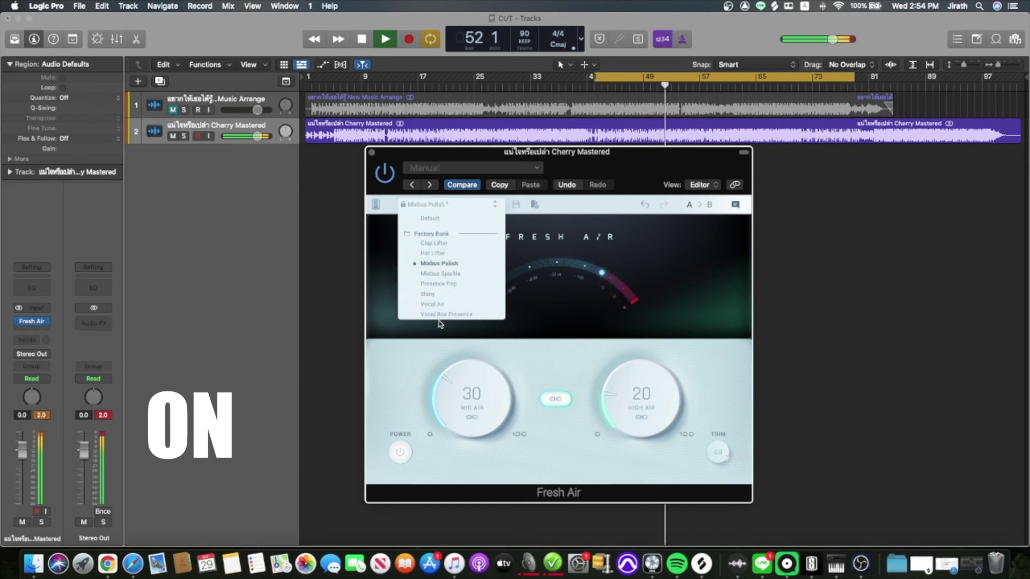
left_click(438, 294)
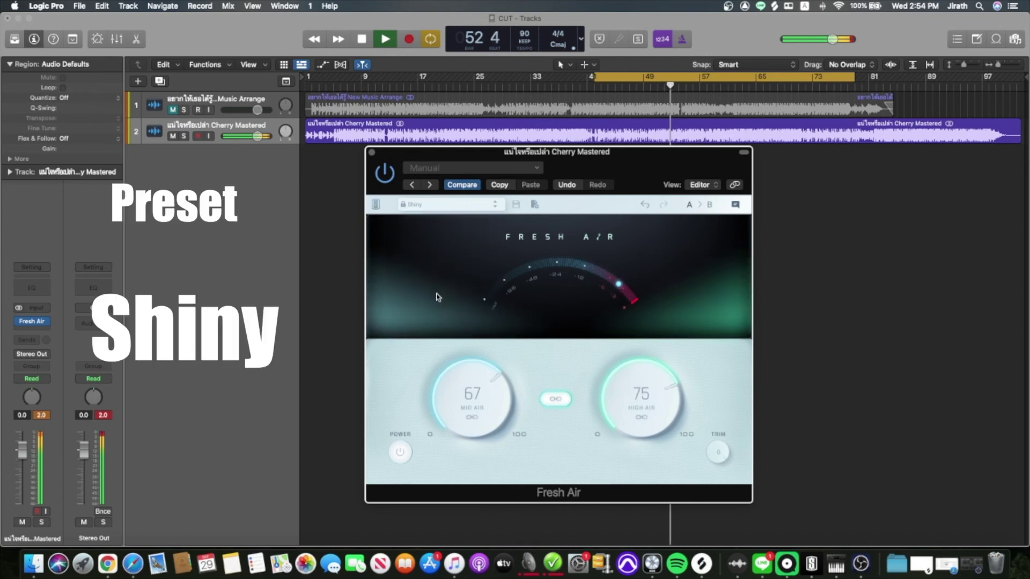
left_click(400, 453)
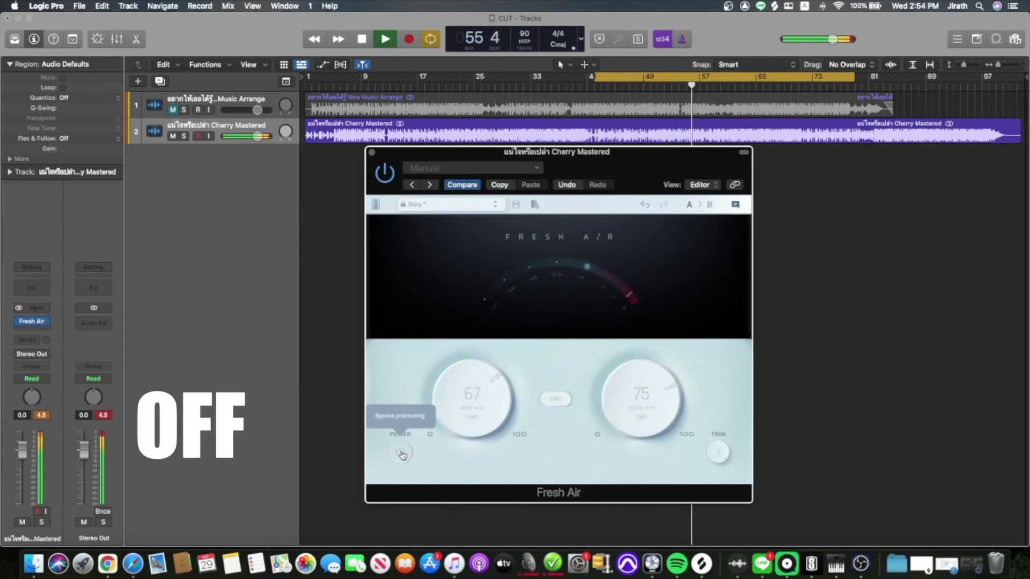
left_click(401, 454)
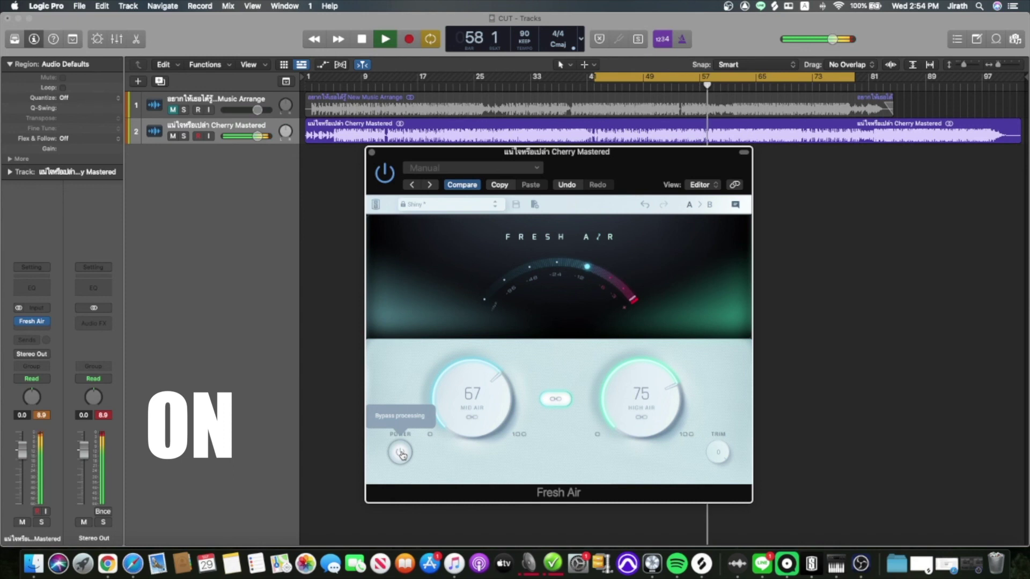
Step: Unlink the two knobs of the Shiny preset and set Mid Air to 33% and High Air to 11%
left_click(555, 399)
left_click_drag(477, 368, 547, 402)
left_click_drag(641, 378, 628, 430)
mouse_move(443, 398)
left_mouse_down()
mouse_move(449, 379)
mouse_move(441, 396)
left_mouse_up()
left_click_drag(635, 398, 634, 395)
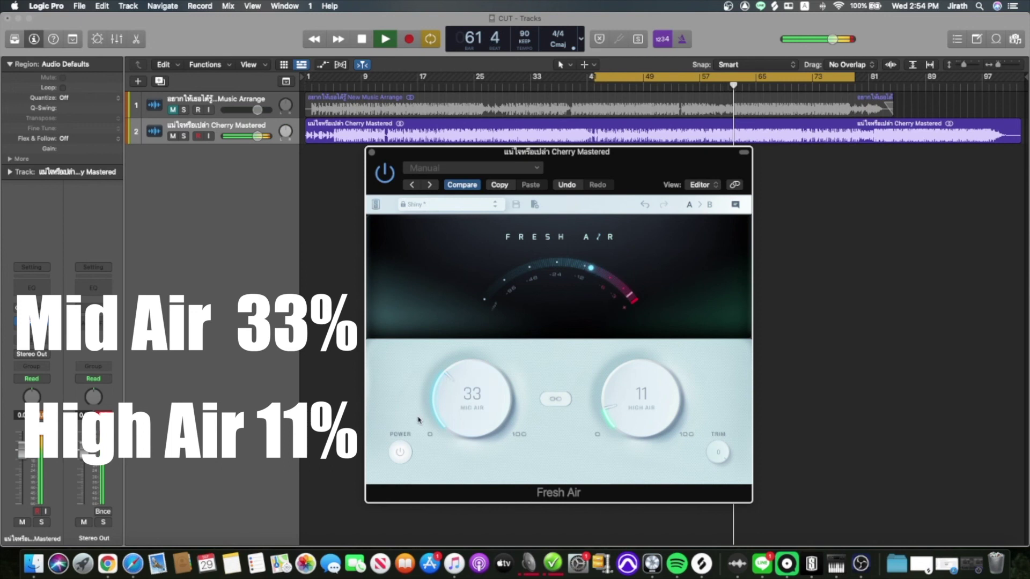
Step: Compare the custom blend against bypass, and fine-tune High Air to 12% and Mid Air to 29%
left_click(401, 453)
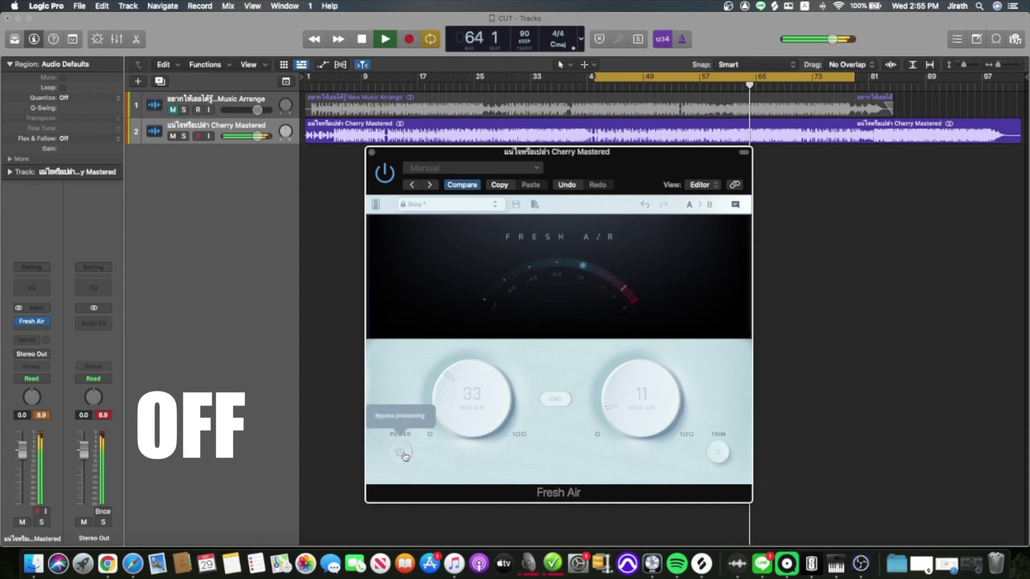
left_click(401, 453)
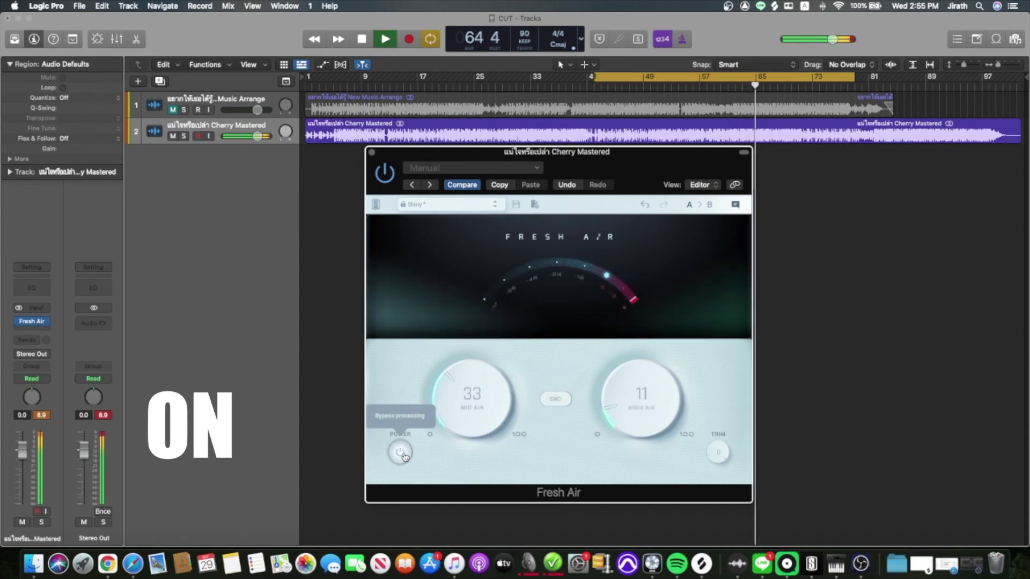
left_click_drag(610, 415, 616, 409)
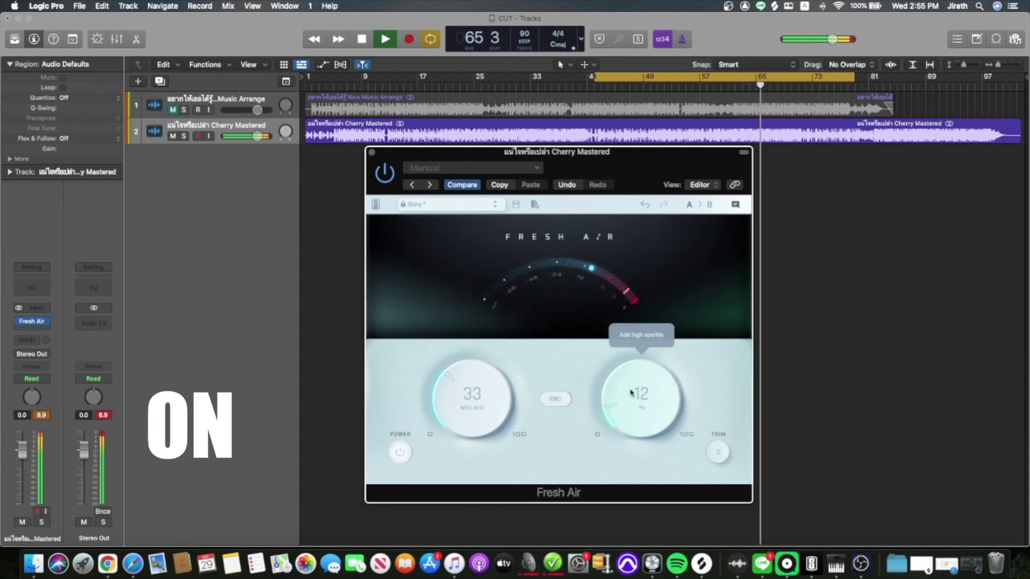
left_click_drag(438, 393, 436, 397)
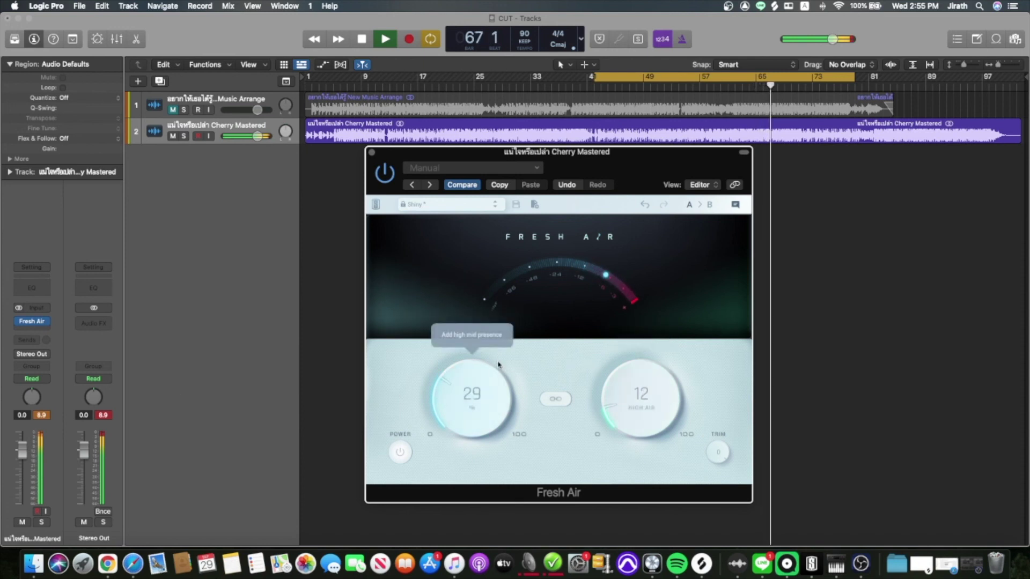
Step: Load the Presence Pop preset again in place of the custom knob settings
left_click(472, 205)
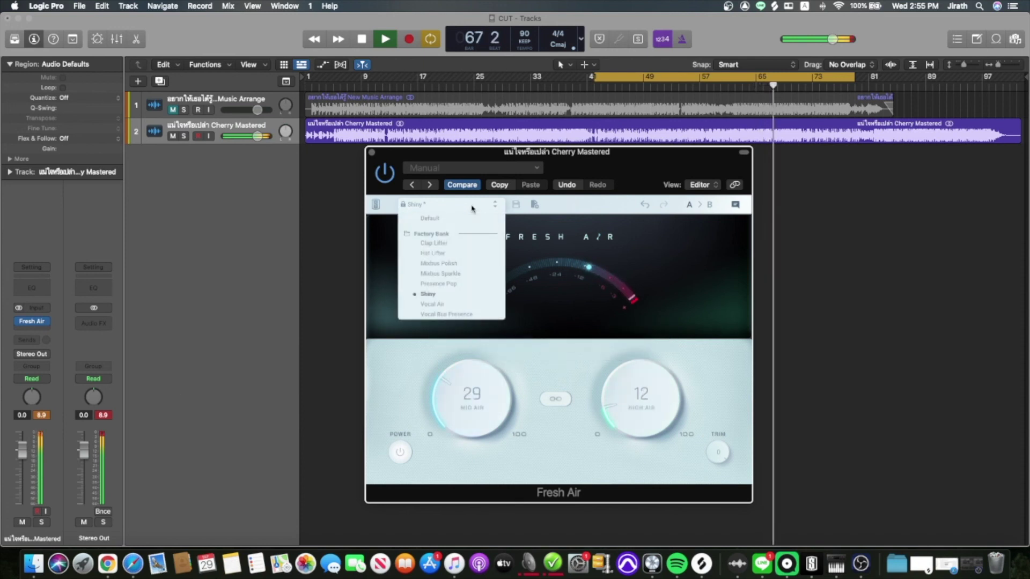
left_click(455, 285)
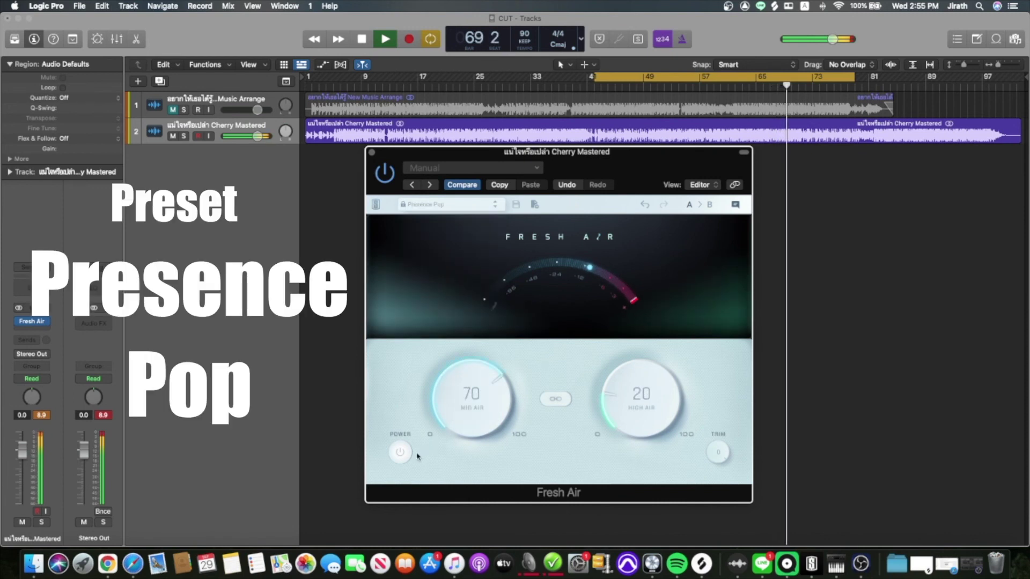